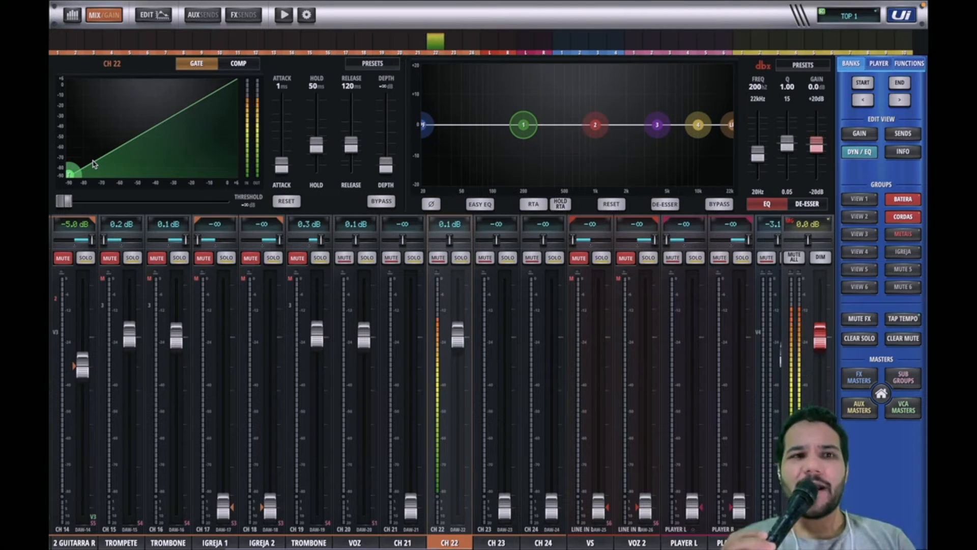
Step: Look over channel 22's edit view and the mixer's gain page before returning to the mix view
{"action": "left_click", "coordinate": [144, 15]}
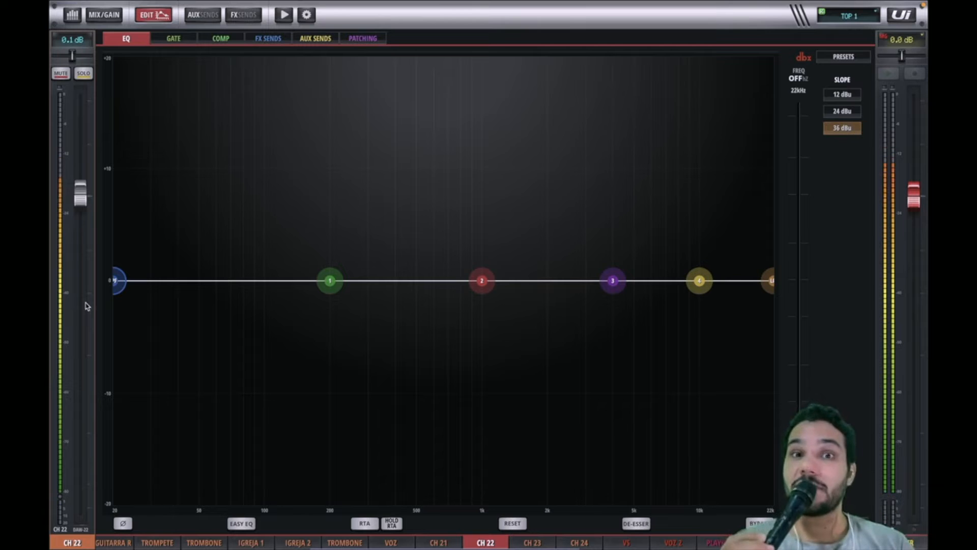
{"action": "left_click", "coordinate": [99, 17]}
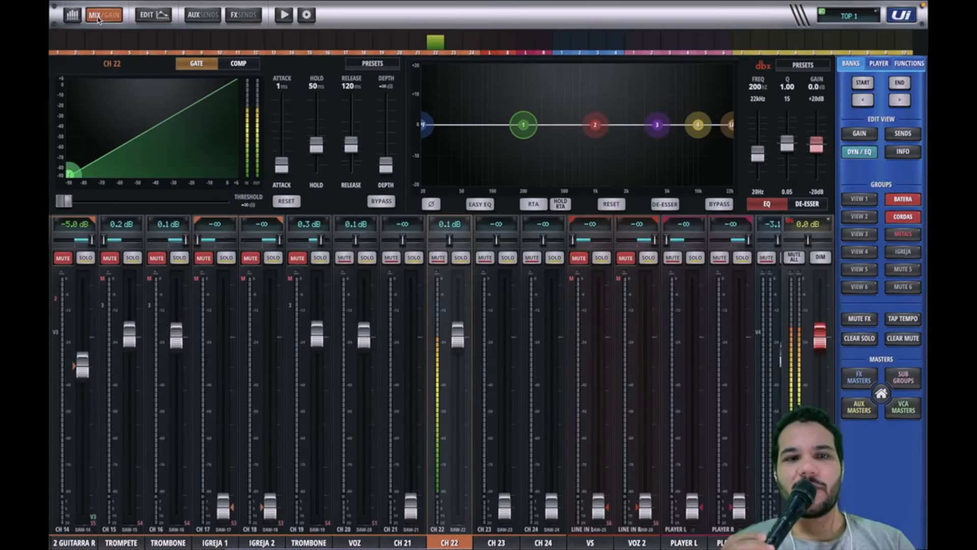
{"action": "left_click", "coordinate": [100, 18]}
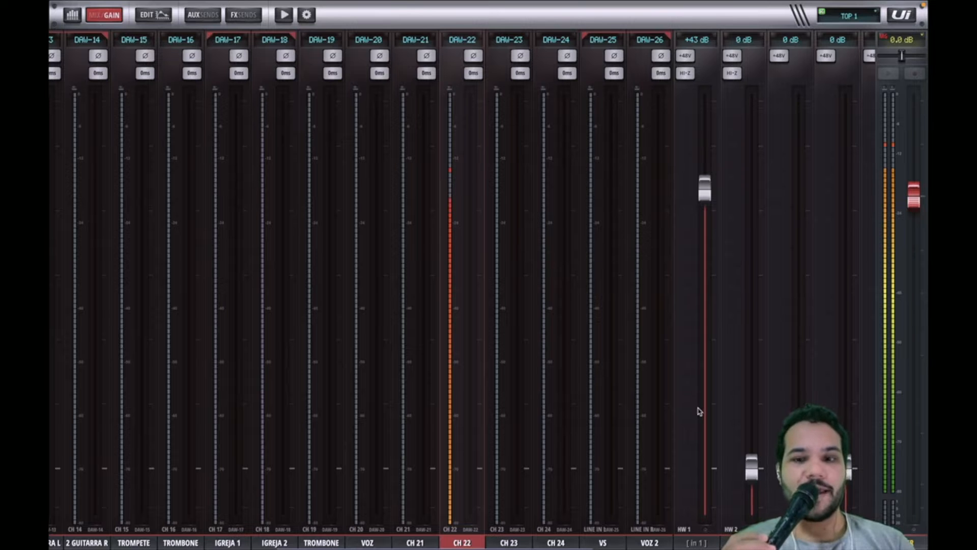
{"action": "left_click_drag", "start_coordinate": [720, 403], "coordinate": [601, 418]}
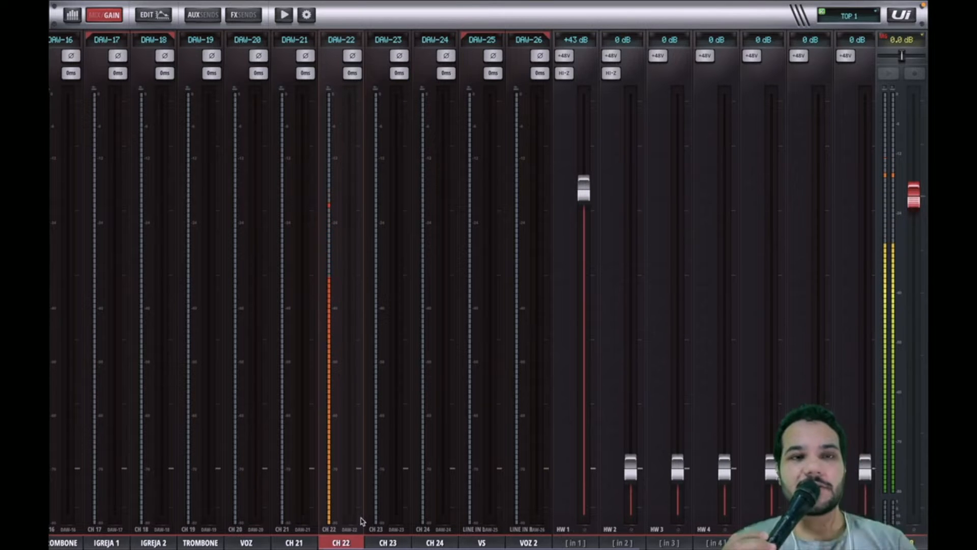
{"action": "left_click", "coordinate": [107, 15]}
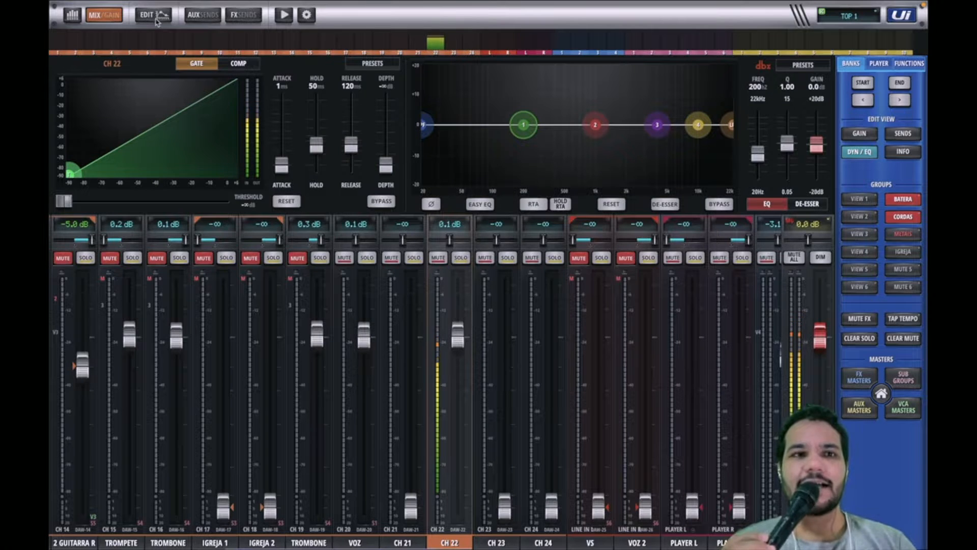
Step: Open channel 22's EQ editor and switch on the RTA spectrum display
{"action": "left_click", "coordinate": [153, 14]}
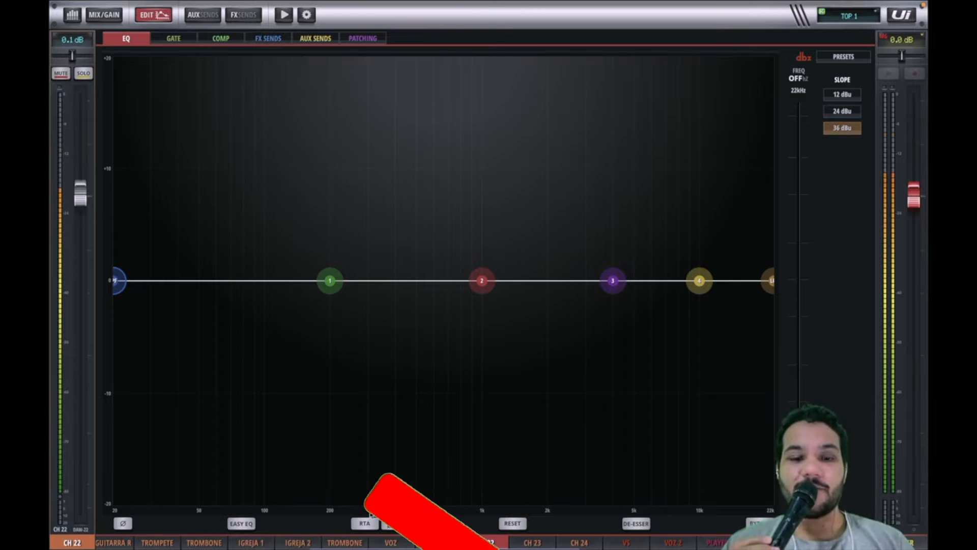
{"action": "left_click", "coordinate": [367, 524]}
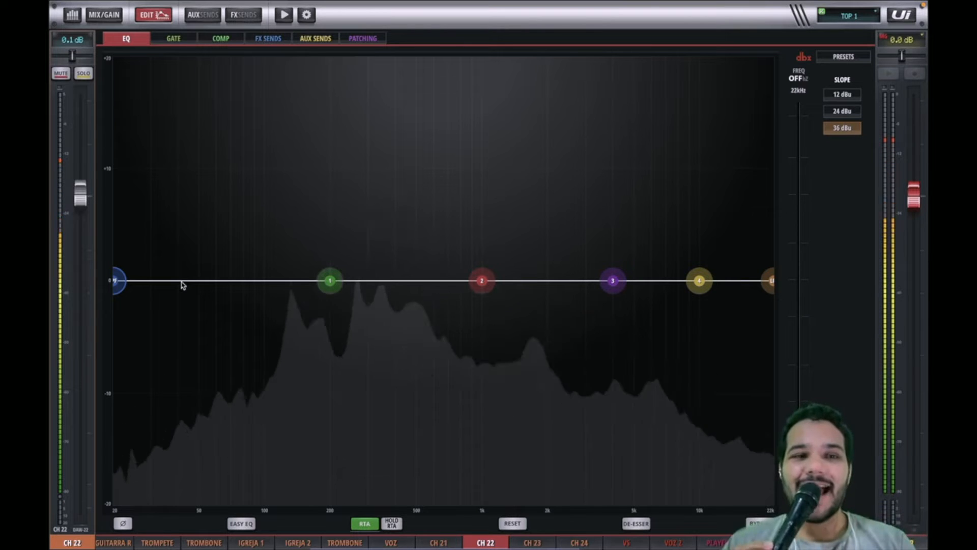
Step: Enable the high-pass filter at about 79 Hz and set its slope to 24 dB
{"action": "left_click_drag", "start_coordinate": [123, 283], "coordinate": [252, 300]}
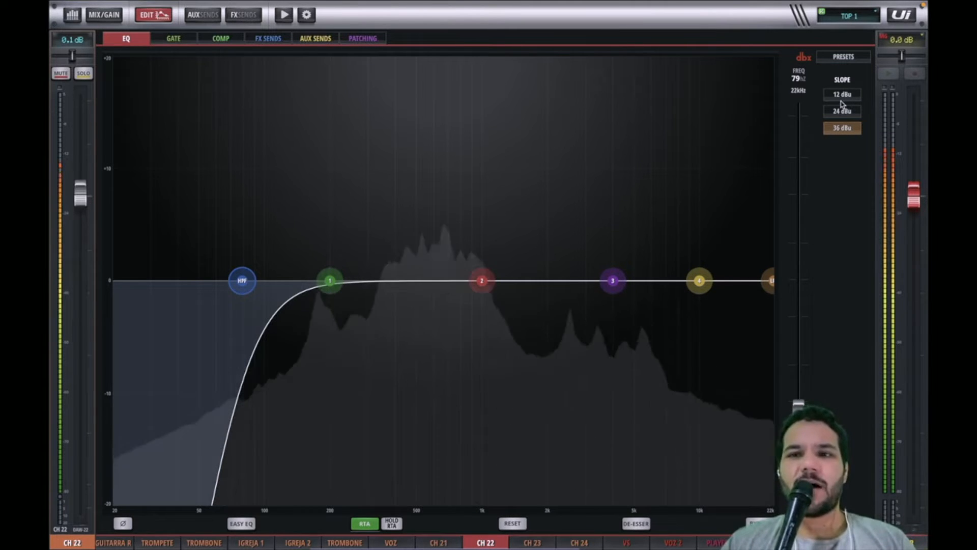
{"action": "left_click", "coordinate": [842, 95]}
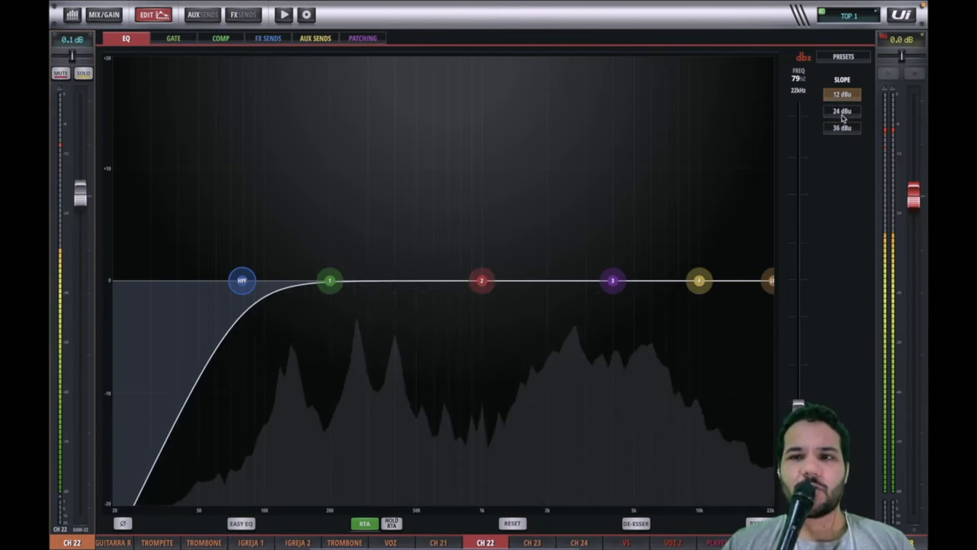
{"action": "left_click", "coordinate": [842, 114]}
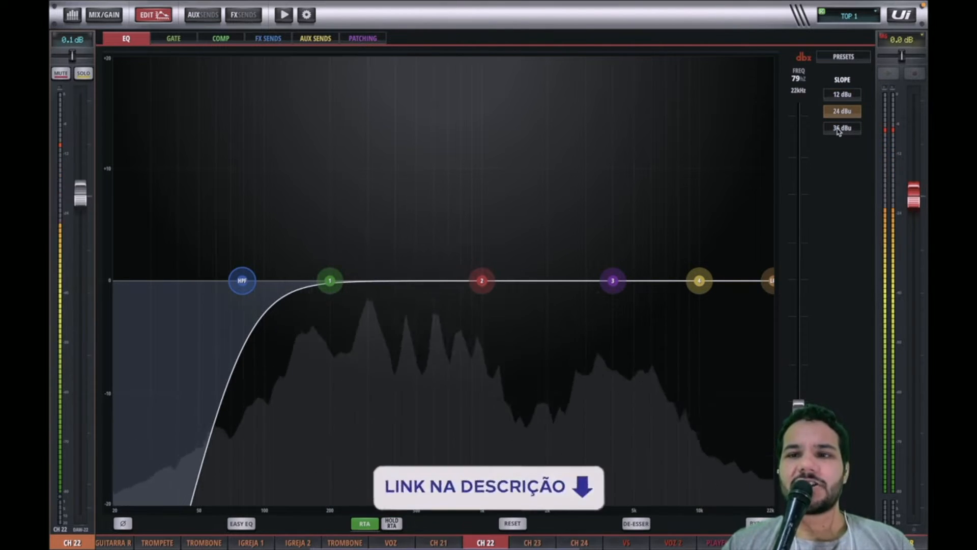
{"action": "left_click", "coordinate": [839, 130]}
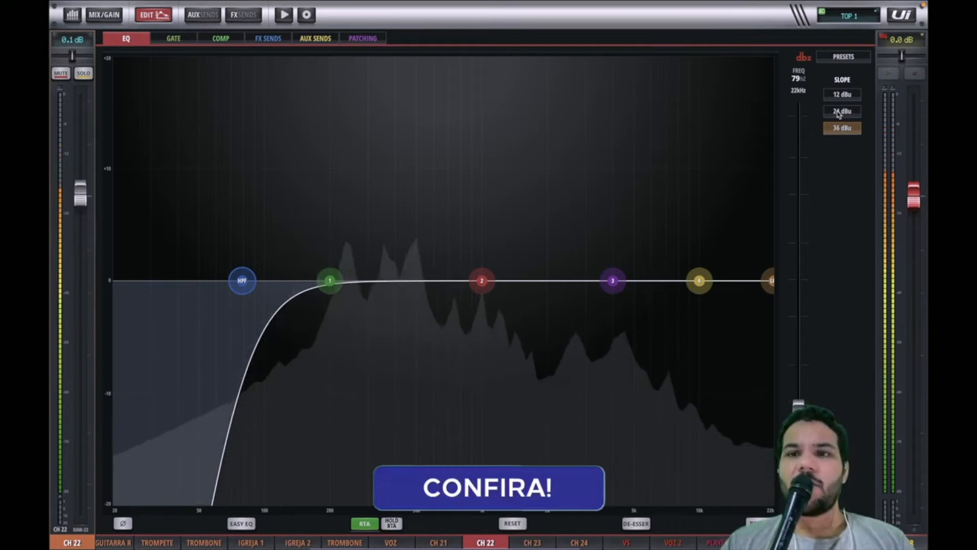
{"action": "left_click", "coordinate": [839, 112]}
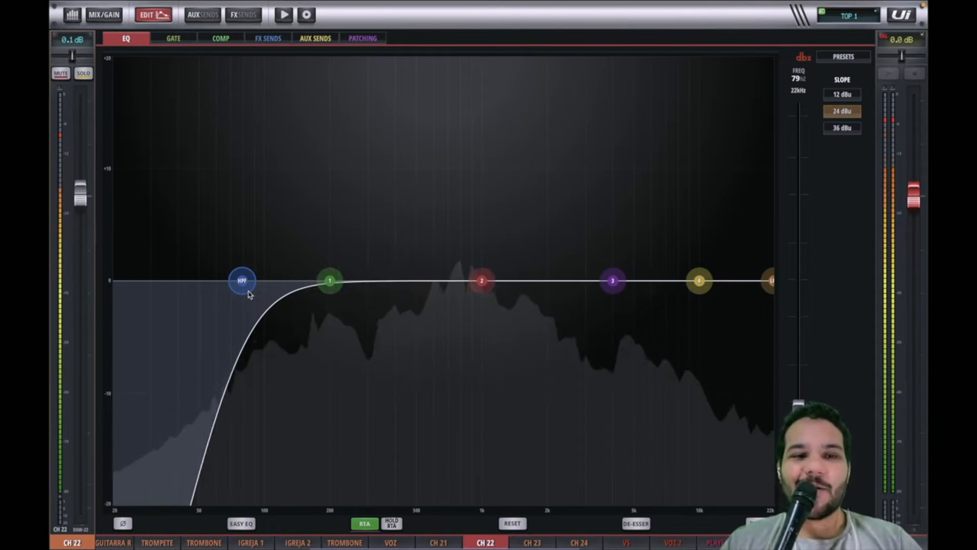
Step: Move the high-pass filter frequency up to about 116 Hz
{"action": "left_click_drag", "start_coordinate": [249, 294], "coordinate": [237, 295]}
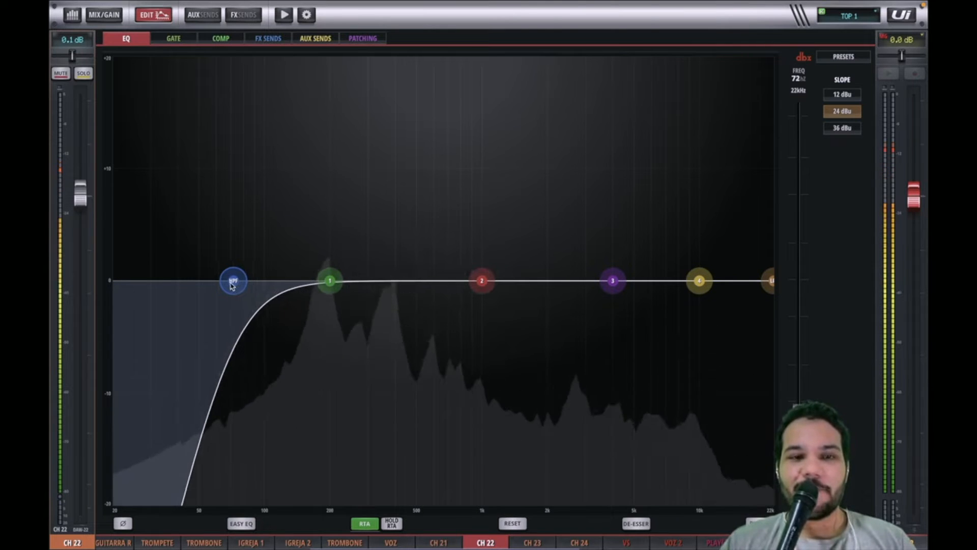
{"action": "left_click_drag", "start_coordinate": [231, 286], "coordinate": [255, 282]}
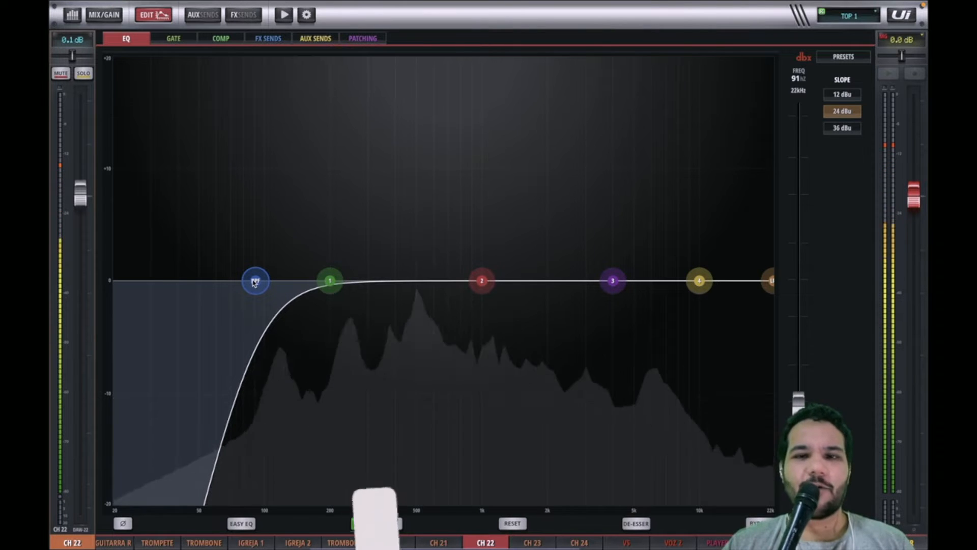
{"action": "left_click_drag", "start_coordinate": [255, 283], "coordinate": [264, 285]}
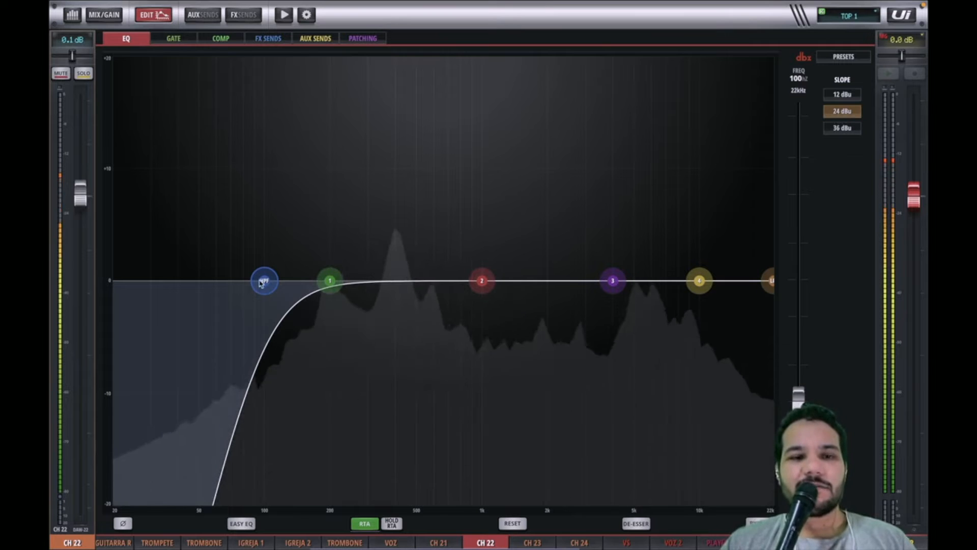
{"action": "mouse_move", "coordinate": [265, 288]}
{"action": "left_mouse_down"}
{"action": "mouse_move", "coordinate": [115, 288]}
{"action": "mouse_move", "coordinate": [264, 287]}
{"action": "left_mouse_up"}
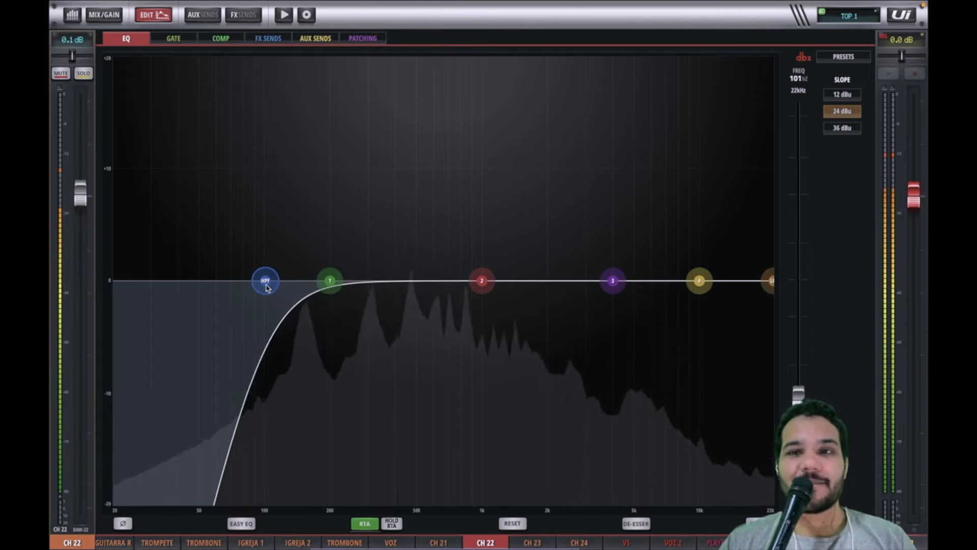
{"action": "left_click_drag", "start_coordinate": [266, 288], "coordinate": [279, 322]}
Step: Boost EQ band 1 to about 159 Hz with about +2.2 dB gain
{"action": "left_click_drag", "start_coordinate": [329, 295], "coordinate": [307, 270]}
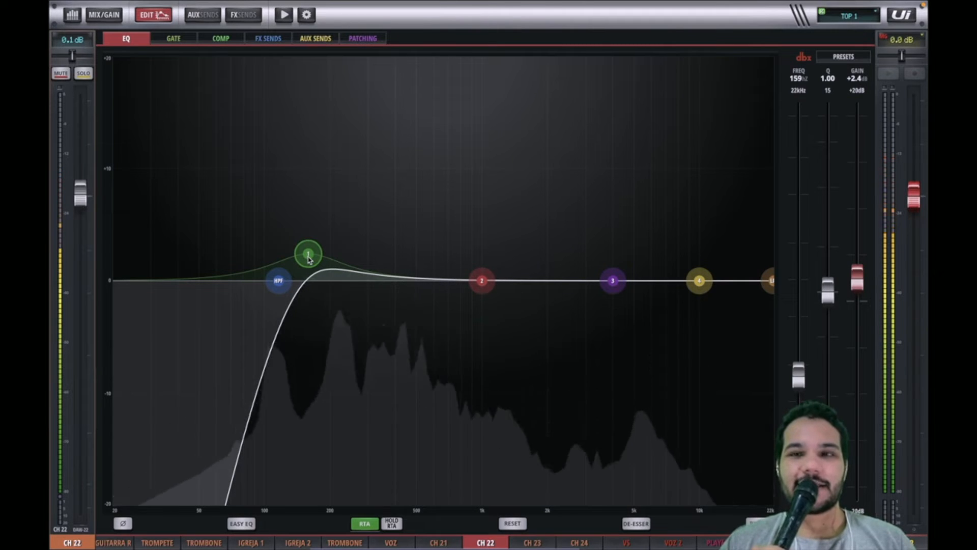
{"action": "left_click_drag", "start_coordinate": [309, 259], "coordinate": [310, 260]}
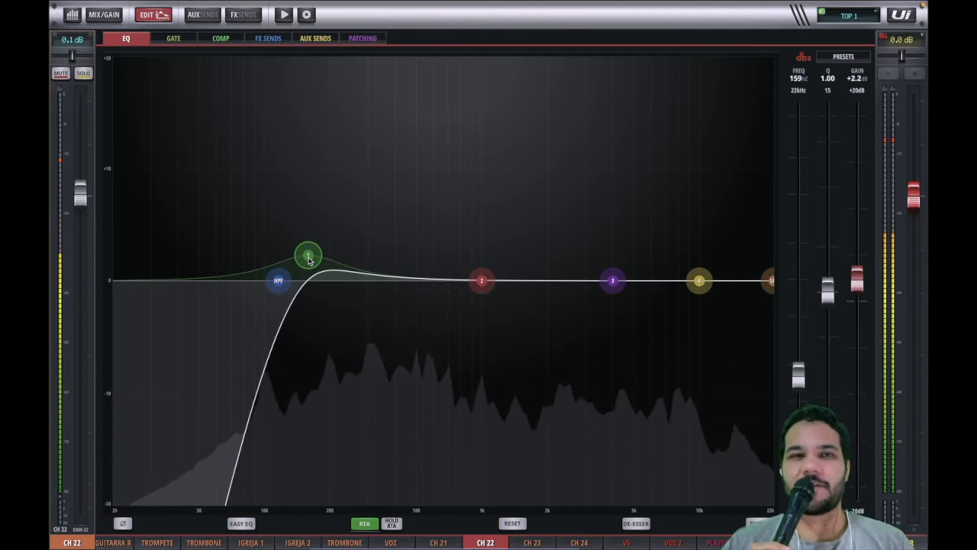
Step: Lower EQ band 1 to about 156 Hz and +0.2 dB gain
{"action": "left_click", "coordinate": [281, 285]}
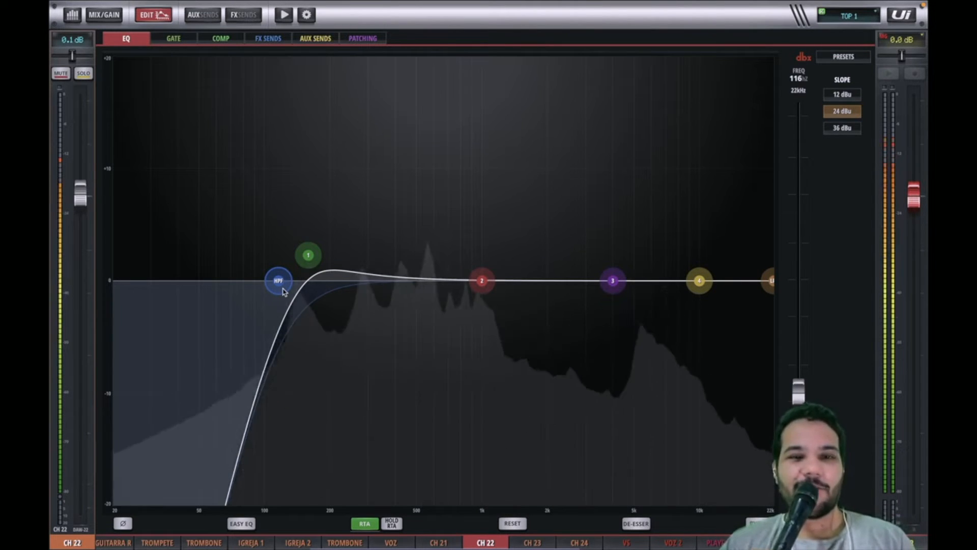
{"action": "left_click", "coordinate": [307, 264]}
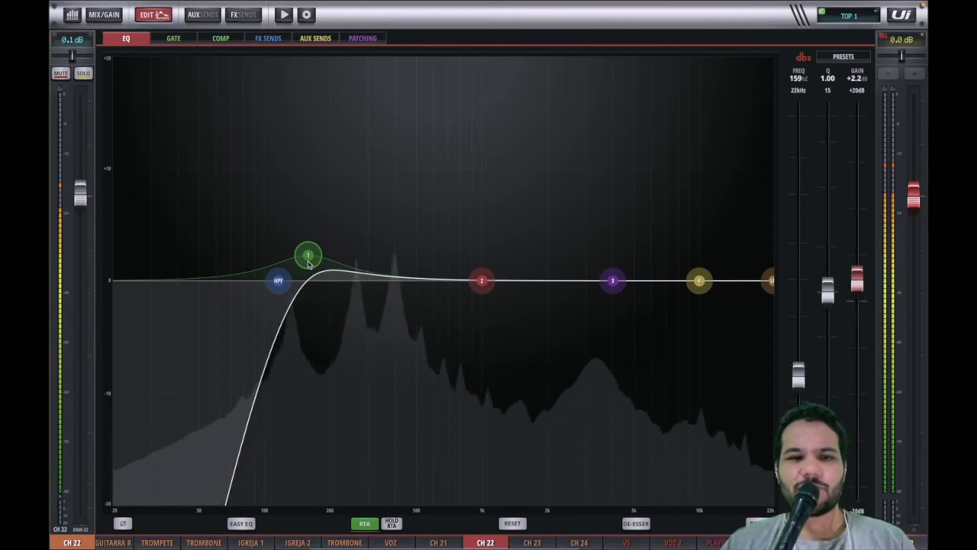
{"action": "left_click", "coordinate": [279, 283]}
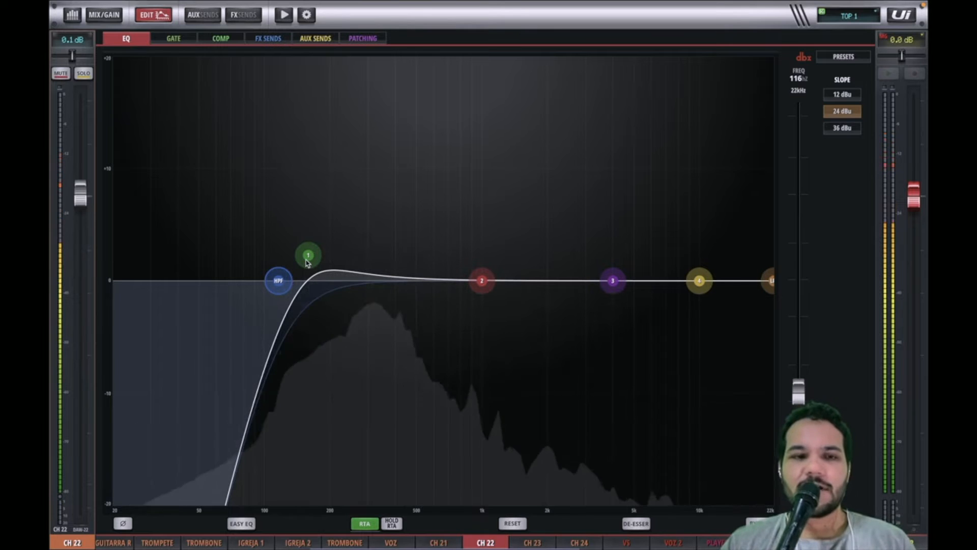
{"action": "left_click_drag", "start_coordinate": [306, 262], "coordinate": [304, 287]}
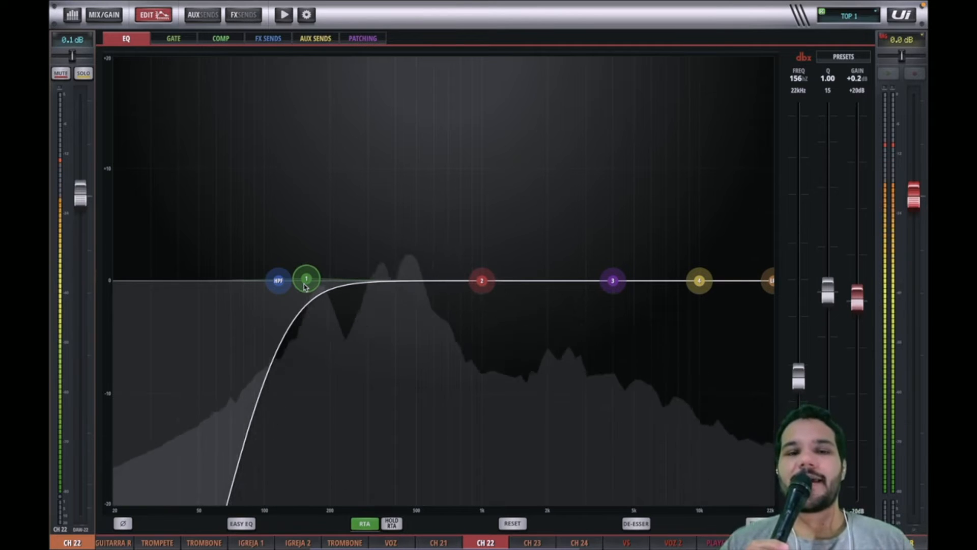
Step: Set the high-pass filter frequency to about 117 Hz
{"action": "left_click", "coordinate": [273, 288]}
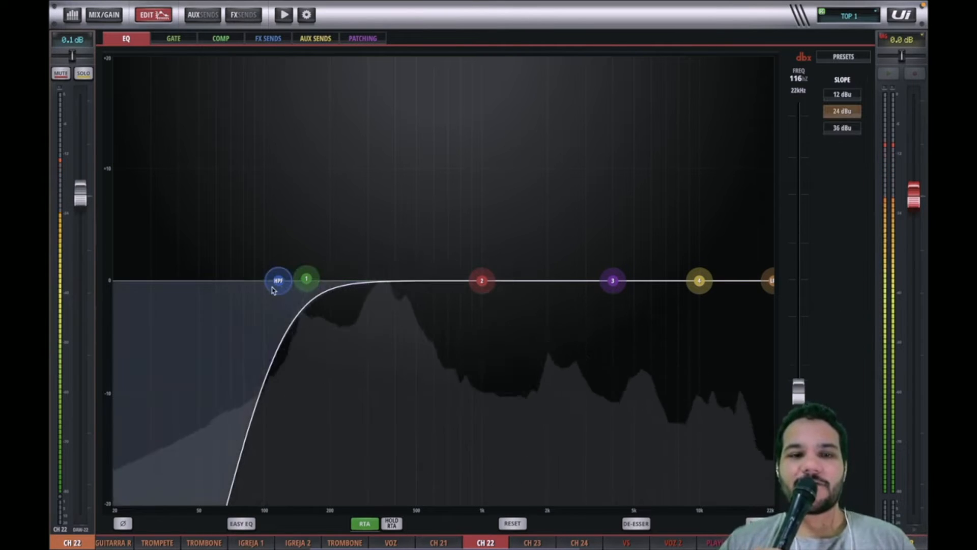
{"action": "mouse_move", "coordinate": [273, 290]}
{"action": "left_mouse_down"}
{"action": "mouse_move", "coordinate": [145, 271]}
{"action": "mouse_move", "coordinate": [272, 271]}
{"action": "left_mouse_up"}
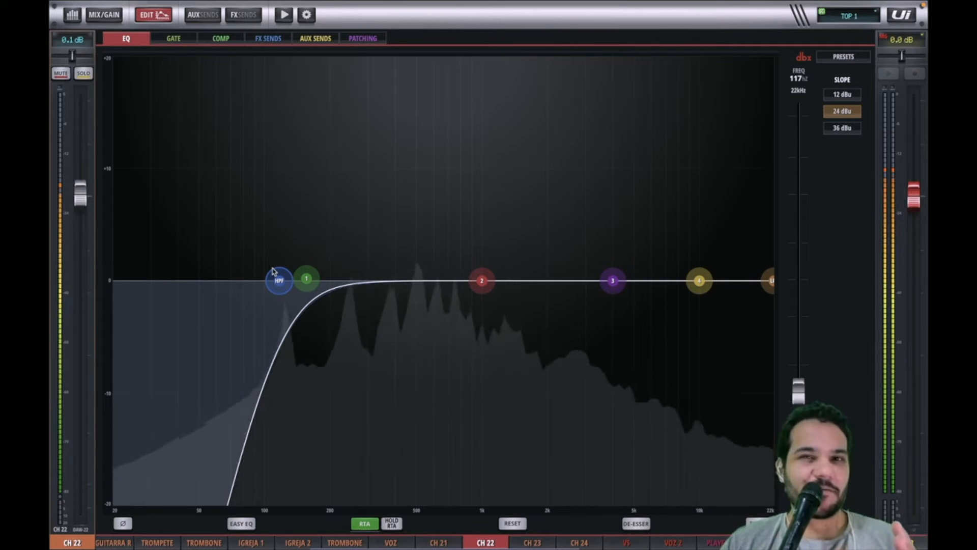
Step: Boost EQ band 1 to about 148 Hz with +2.0 dB gain and a Q of 2.13
{"action": "left_click", "coordinate": [306, 285]}
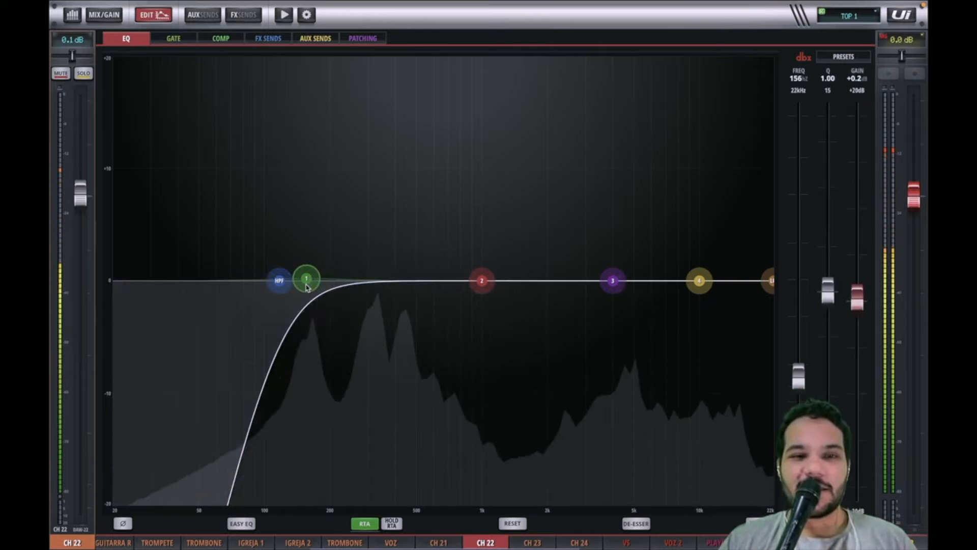
{"action": "left_click_drag", "start_coordinate": [304, 284], "coordinate": [300, 265]}
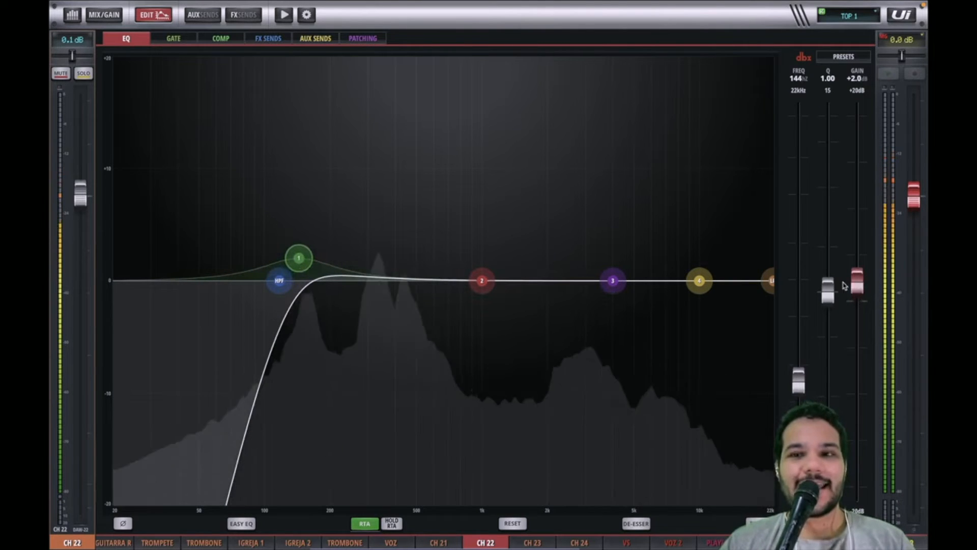
{"action": "left_click_drag", "start_coordinate": [828, 290], "coordinate": [837, 237]}
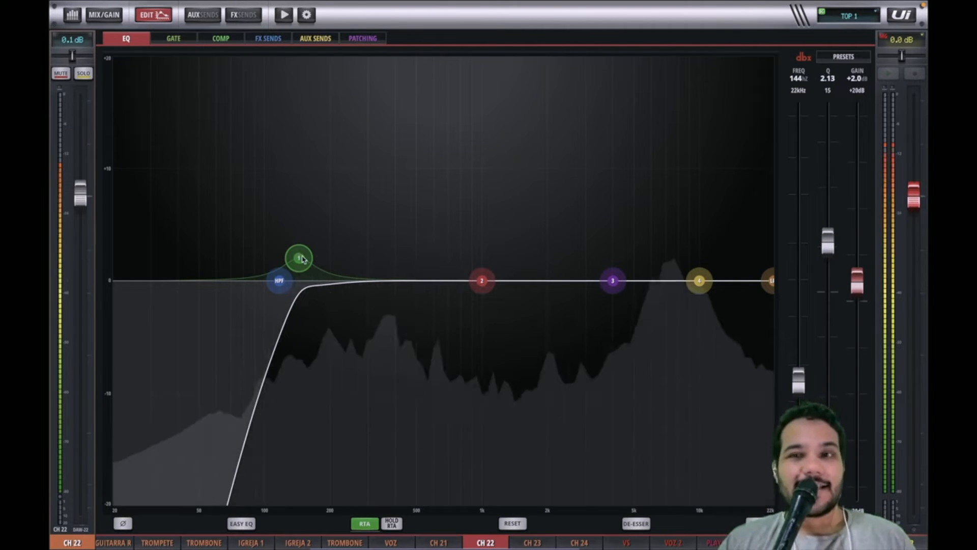
{"action": "left_click_drag", "start_coordinate": [304, 260], "coordinate": [306, 259]}
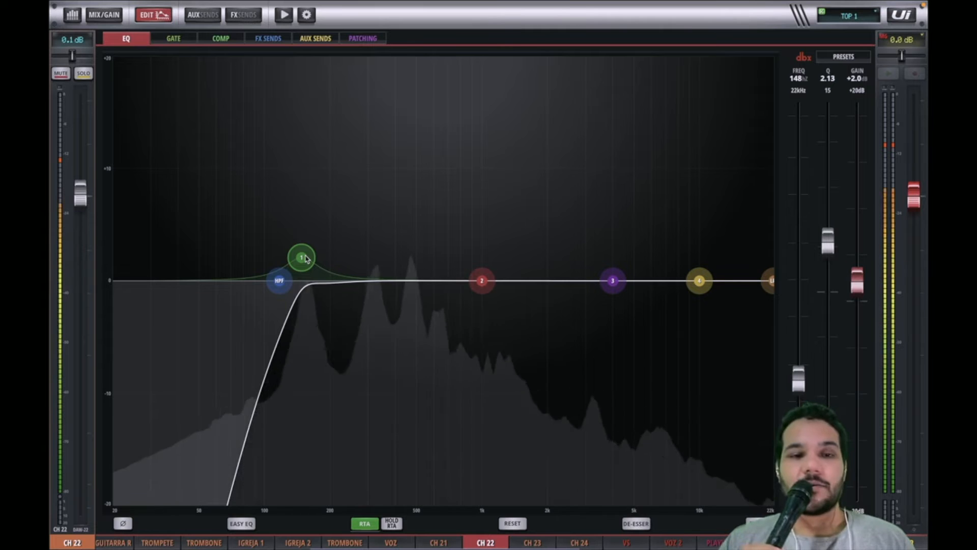
Step: Reset the channel's EQ to its default flat settings
{"action": "left_click", "coordinate": [280, 288]}
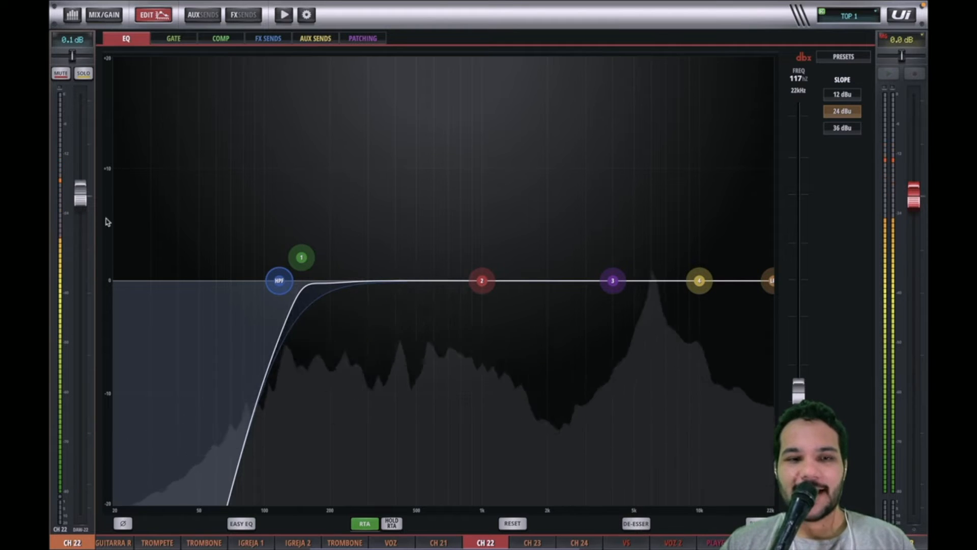
{"action": "left_click", "coordinate": [519, 526]}
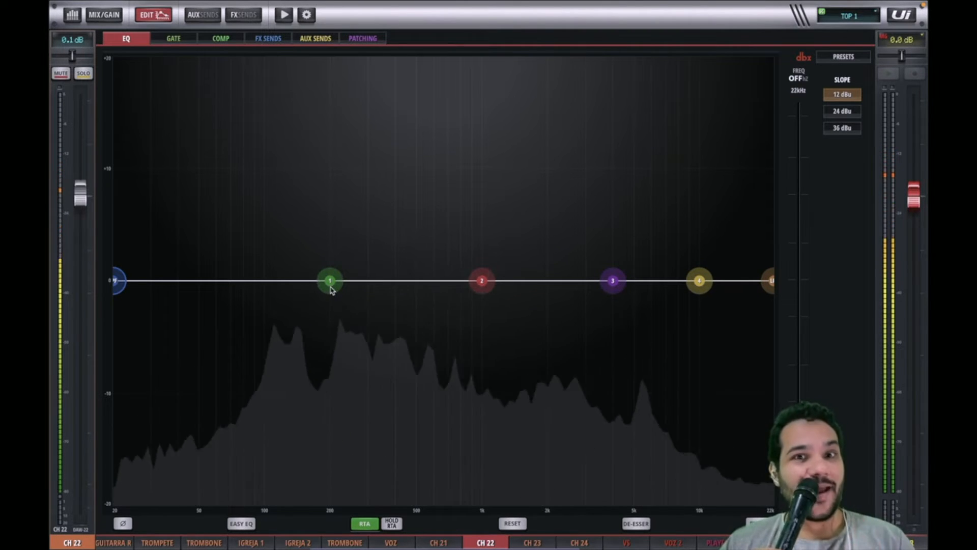
Step: Cut EQ band 2 at 1.00 kHz by about 4.6 dB
{"action": "left_click", "coordinate": [331, 287]}
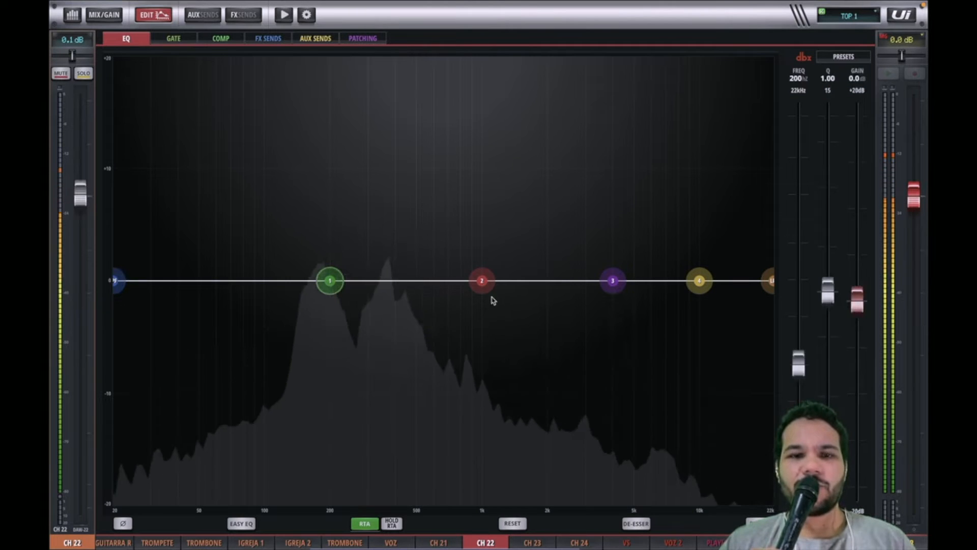
{"action": "left_click", "coordinate": [613, 281]}
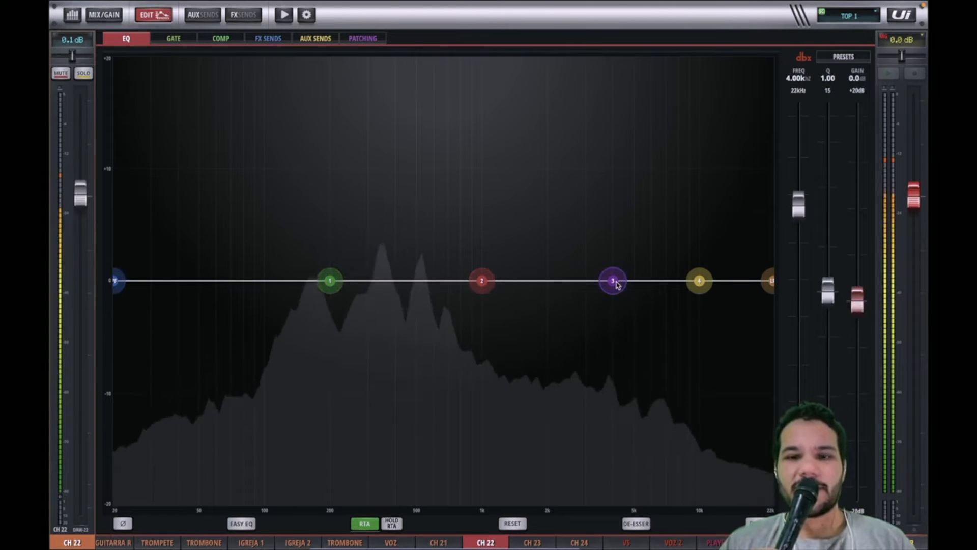
{"action": "left_click", "coordinate": [705, 288]}
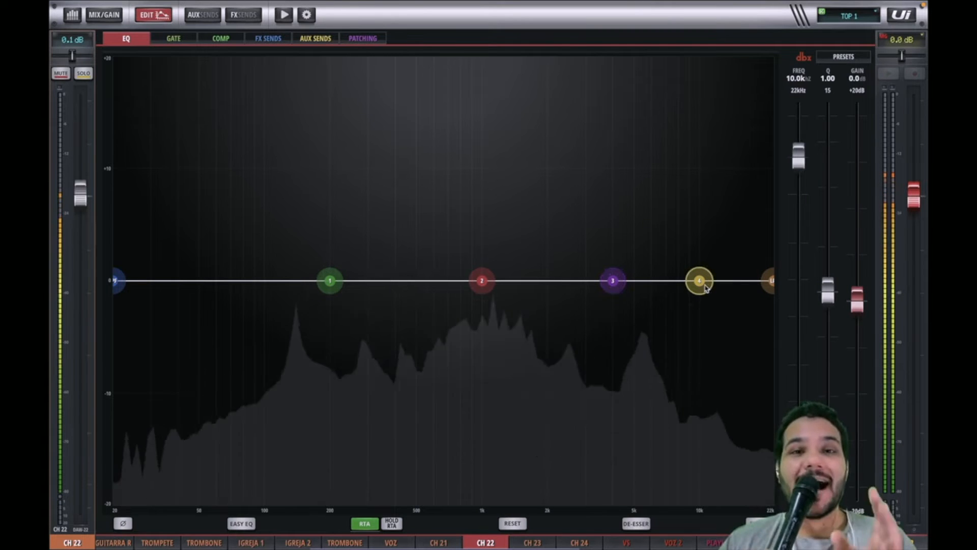
{"action": "left_click", "coordinate": [482, 288]}
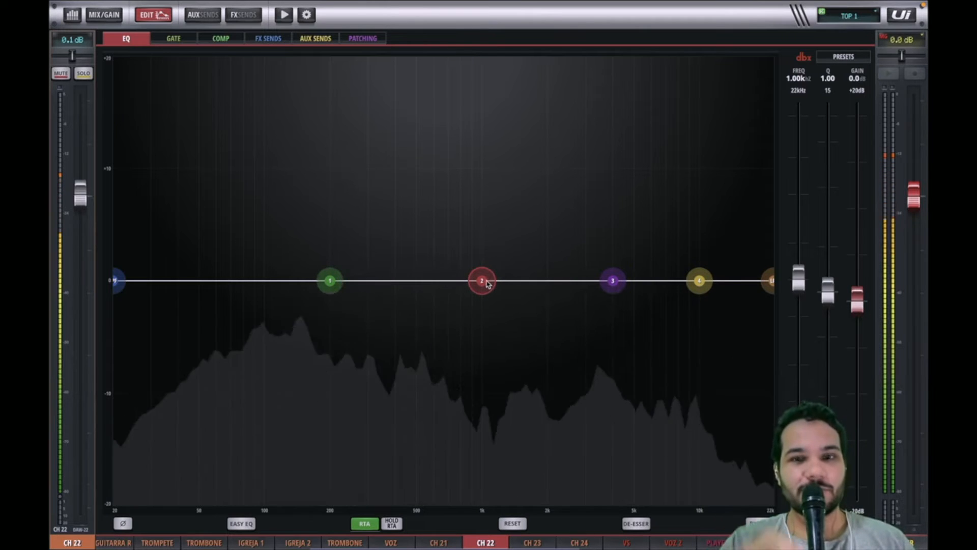
{"action": "left_click_drag", "start_coordinate": [487, 284], "coordinate": [489, 333]}
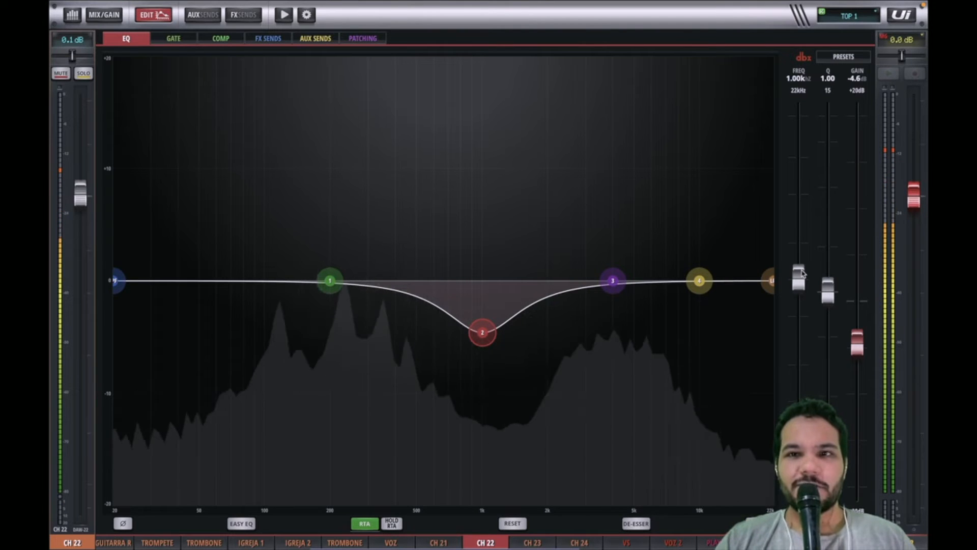
Step: Sweep EQ band 2's frequency across the whole range and settle it at about 983 Hz
{"action": "left_click_drag", "start_coordinate": [801, 273], "coordinate": [799, 504]}
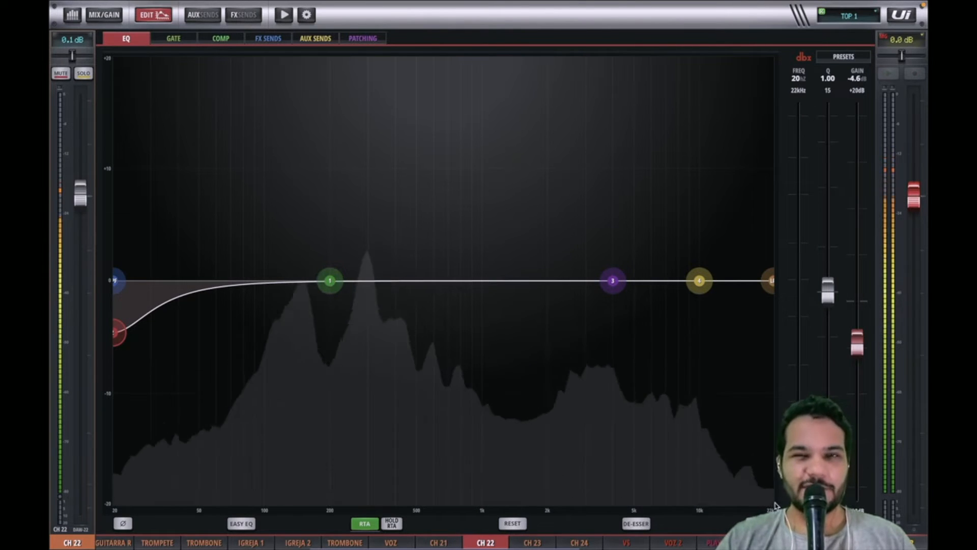
{"action": "left_click_drag", "start_coordinate": [777, 474], "coordinate": [774, 100]}
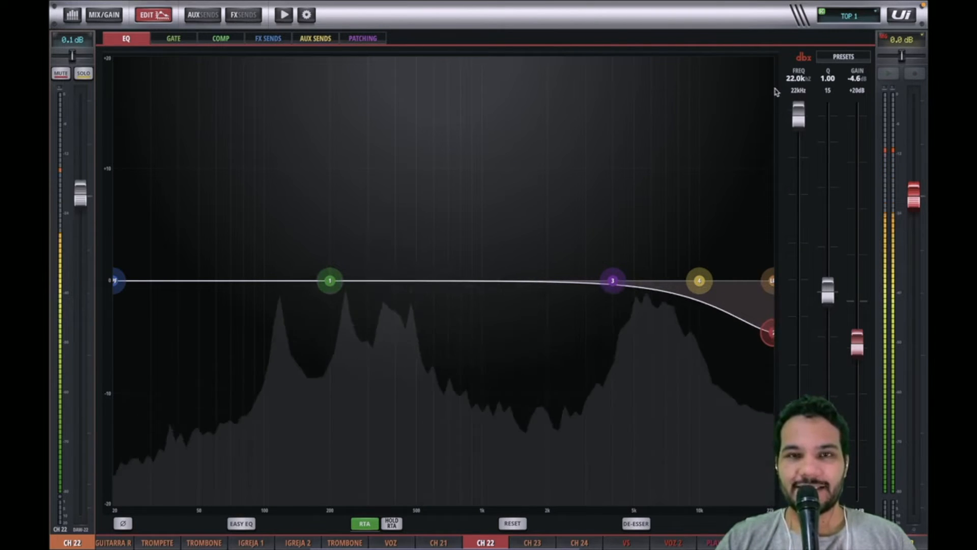
{"action": "left_click_drag", "start_coordinate": [775, 102], "coordinate": [793, 276]}
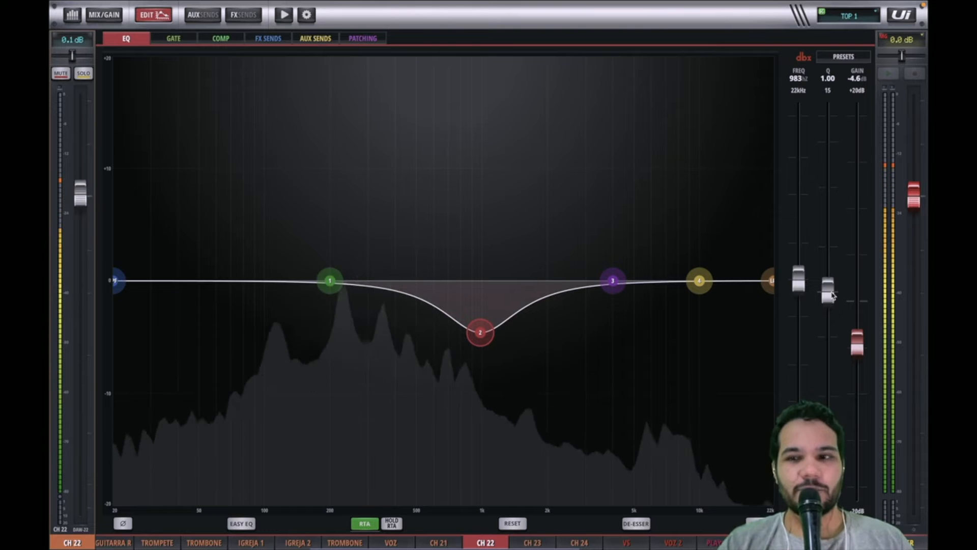
Step: Sweep band 2's Q from narrow to wide and set it to 1.60
{"action": "left_click_drag", "start_coordinate": [831, 295], "coordinate": [841, 73]}
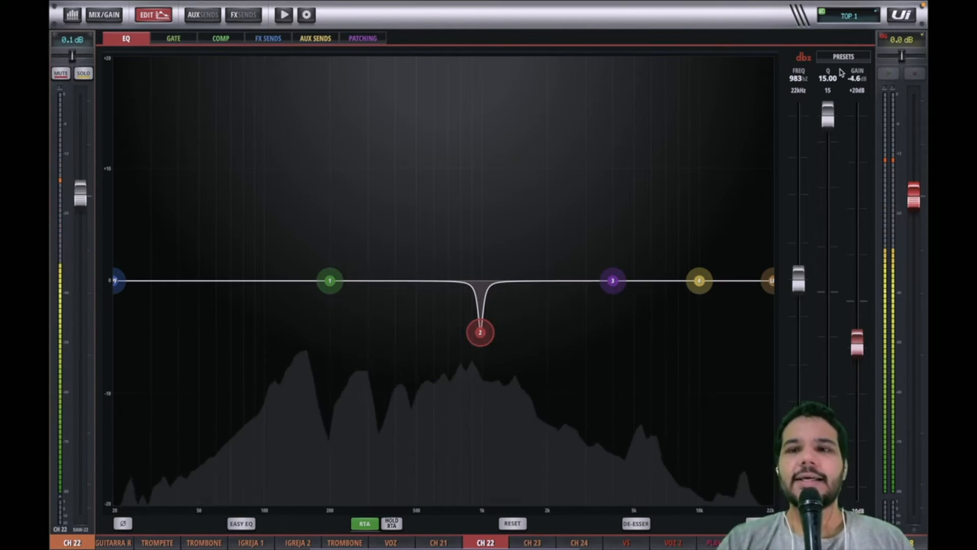
{"action": "left_click_drag", "start_coordinate": [834, 114], "coordinate": [852, 378]}
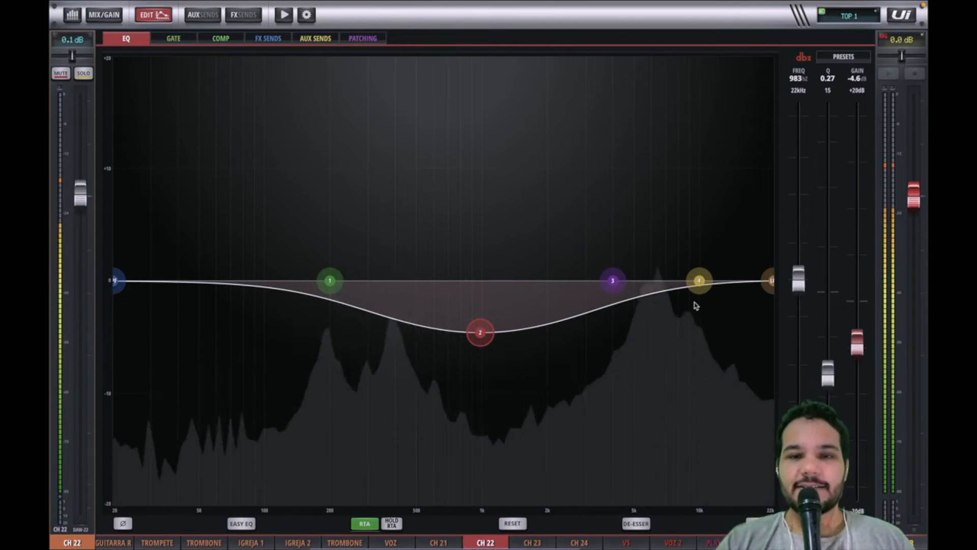
{"action": "left_click_drag", "start_coordinate": [828, 377], "coordinate": [841, 246]}
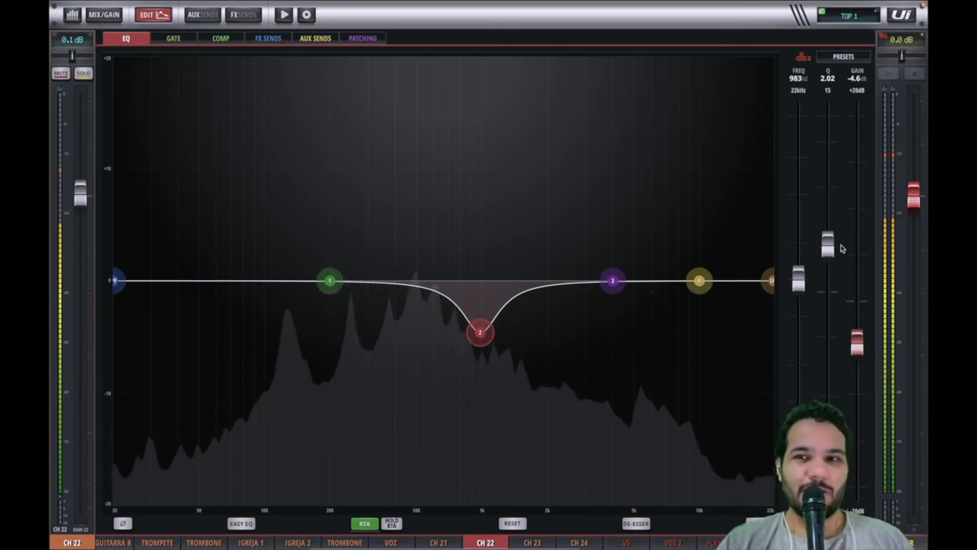
{"action": "left_click_drag", "start_coordinate": [827, 244], "coordinate": [828, 254]}
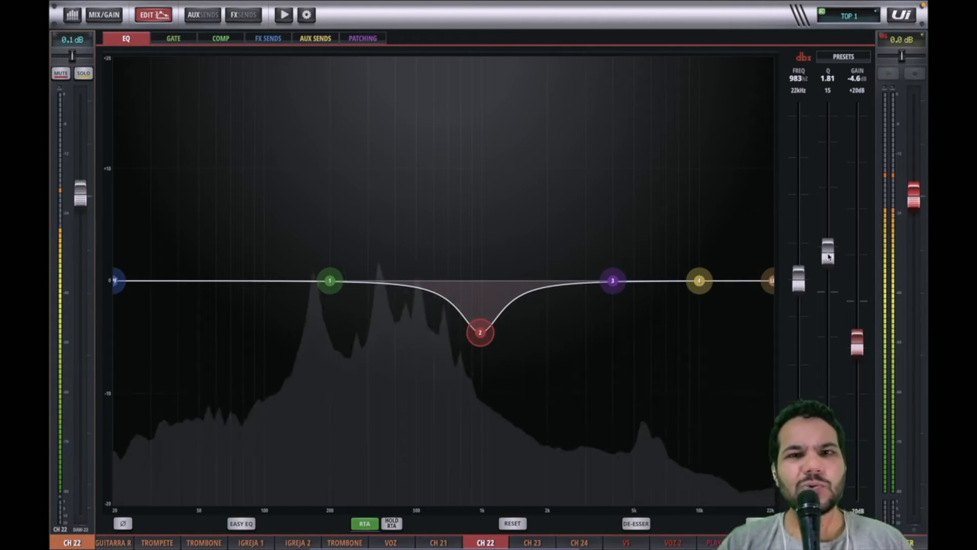
{"action": "left_click_drag", "start_coordinate": [828, 257], "coordinate": [827, 264]}
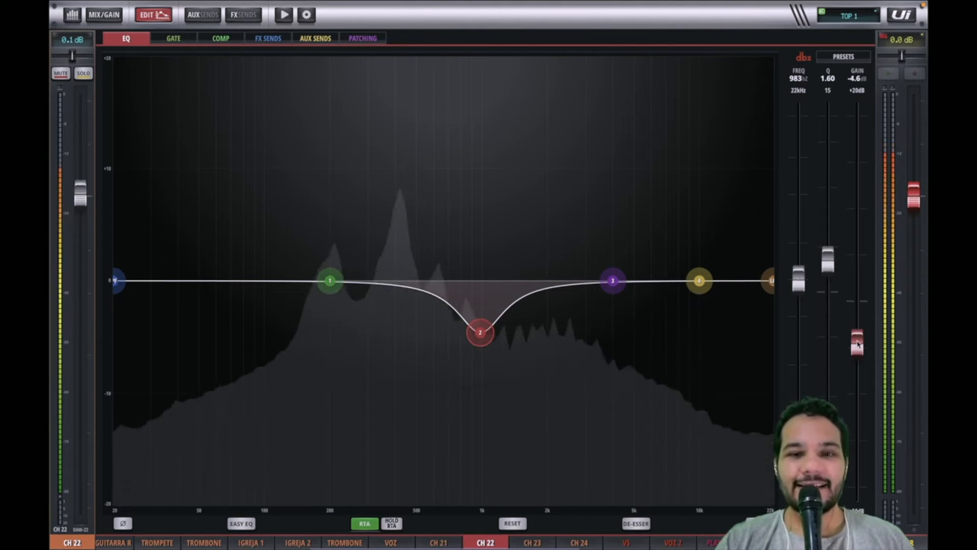
Step: Adjust band 2's gain and bring it back to 0 dB at about 965 Hz
{"action": "mouse_move", "coordinate": [857, 333]}
{"action": "left_mouse_down"}
{"action": "mouse_move", "coordinate": [857, 374]}
{"action": "mouse_move", "coordinate": [865, 281]}
{"action": "mouse_move", "coordinate": [872, 328]}
{"action": "left_mouse_up"}
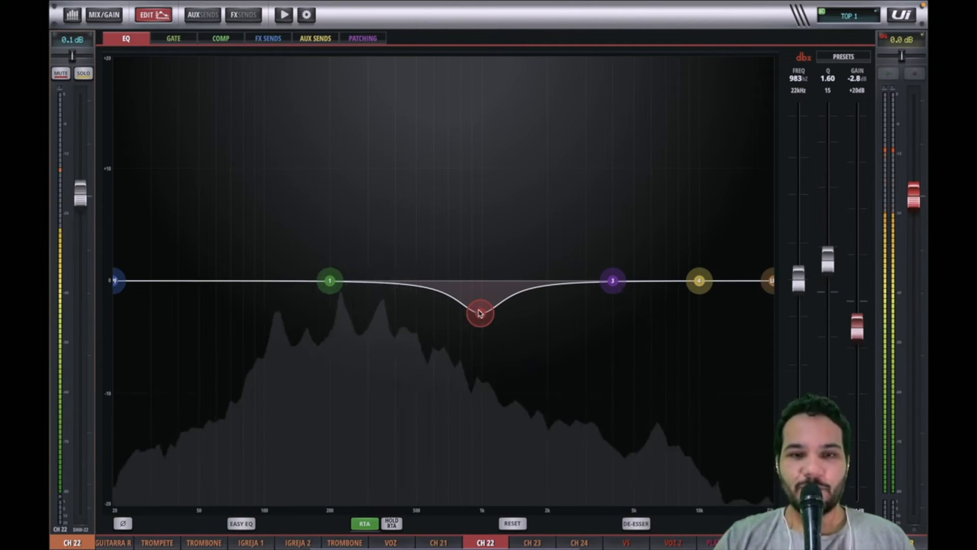
{"action": "left_click_drag", "start_coordinate": [479, 312], "coordinate": [478, 282]}
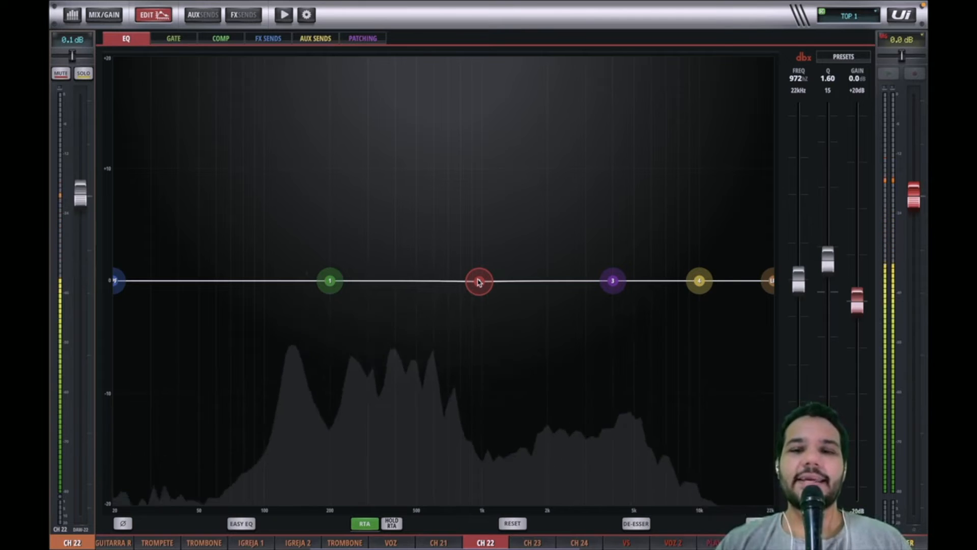
{"action": "left_click_drag", "start_coordinate": [479, 282], "coordinate": [478, 281]}
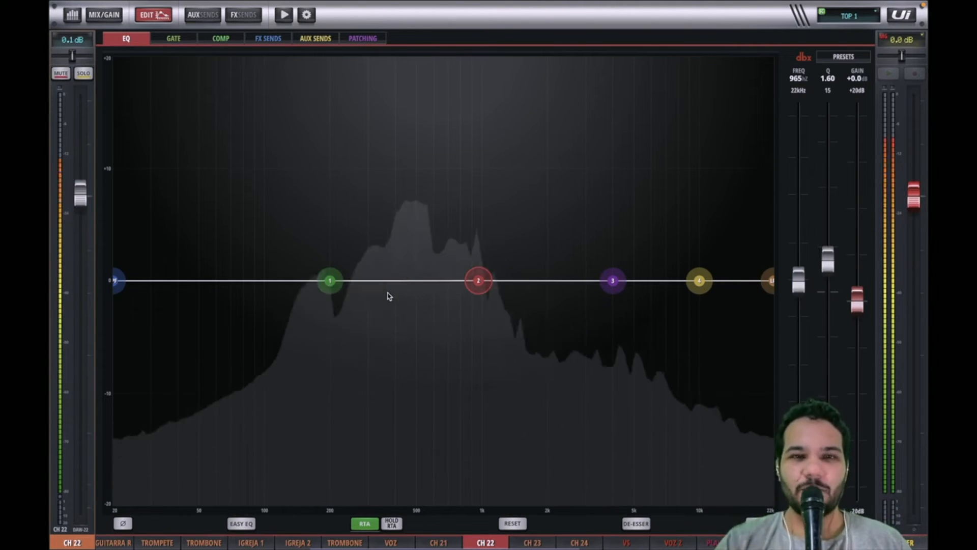
Step: Lower the low-pass filter to about 18.7 kHz and raise the high-pass filter to about 100 Hz
{"action": "left_click_drag", "start_coordinate": [771, 284], "coordinate": [756, 286]}
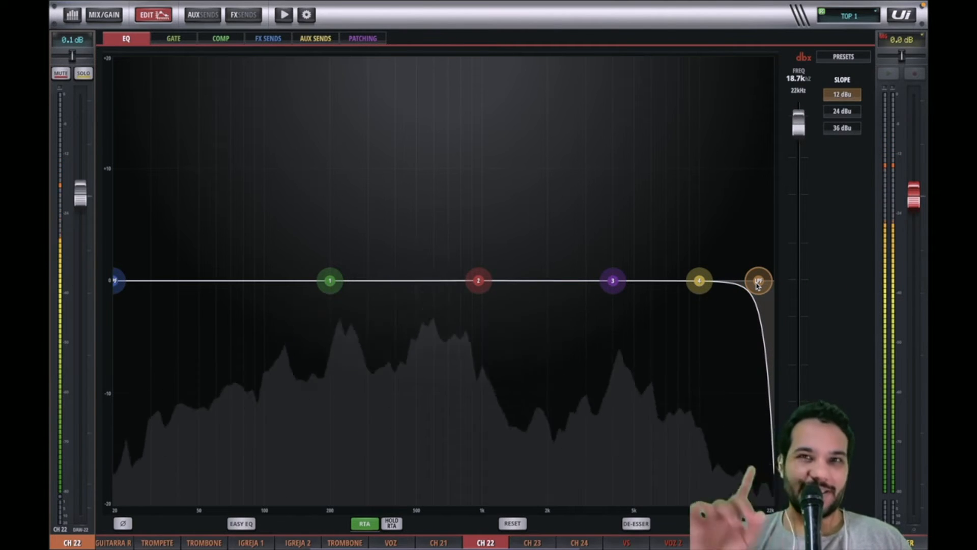
{"action": "left_click_drag", "start_coordinate": [116, 283], "coordinate": [186, 288]}
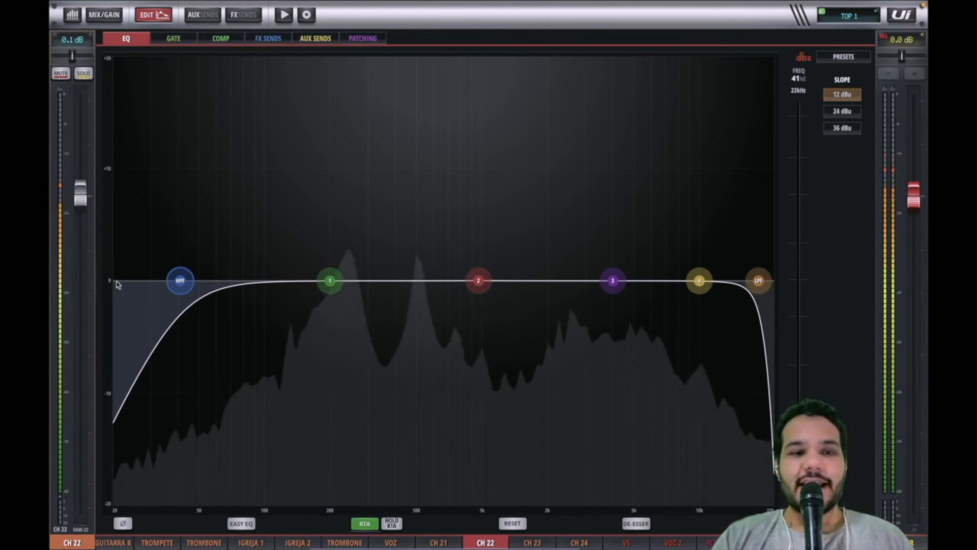
{"action": "left_click_drag", "start_coordinate": [181, 283], "coordinate": [265, 283]}
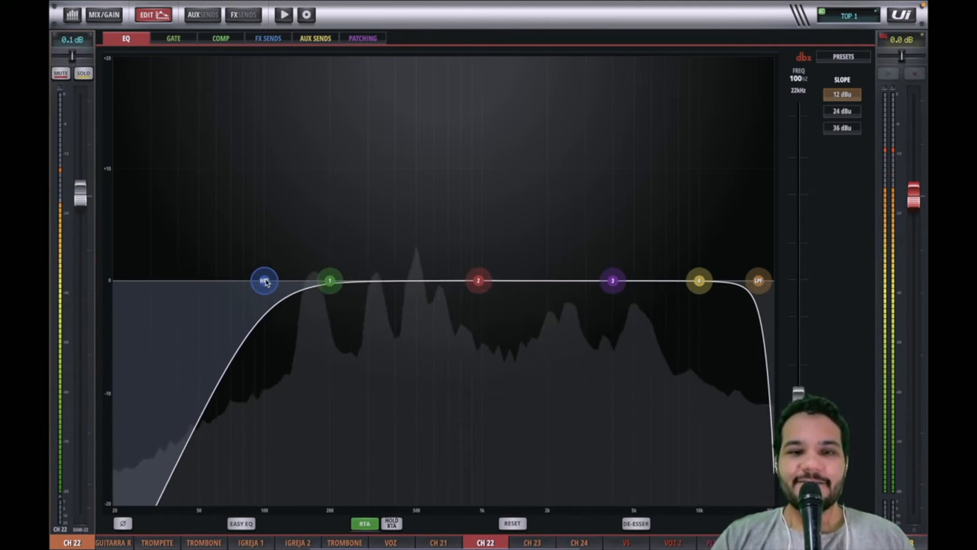
Step: Sweep the low-pass filter down to about 16 kHz and return it to 22.0 kHz
{"action": "left_click_drag", "start_coordinate": [757, 282], "coordinate": [729, 295]}
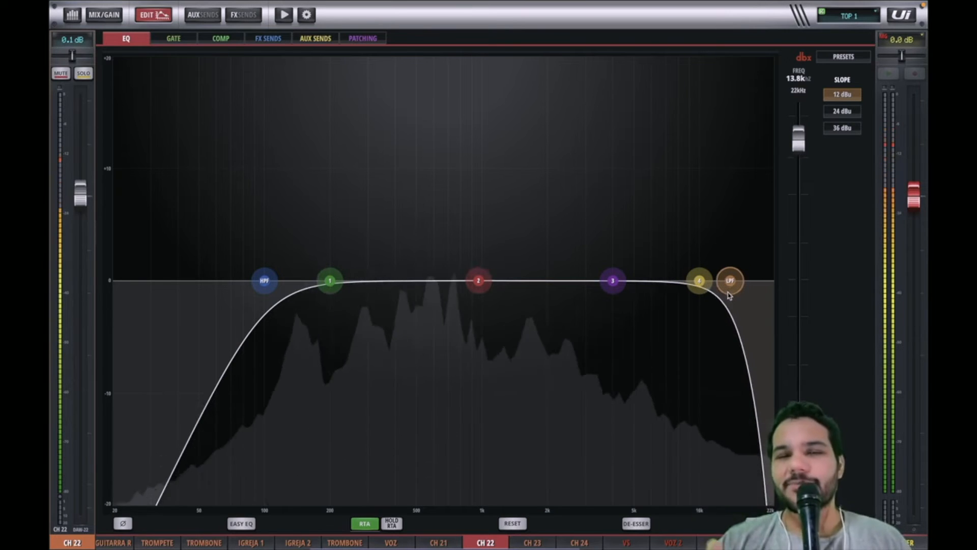
{"action": "mouse_move", "coordinate": [730, 295]}
{"action": "left_mouse_down"}
{"action": "mouse_move", "coordinate": [765, 297]}
{"action": "mouse_move", "coordinate": [733, 303]}
{"action": "left_mouse_up"}
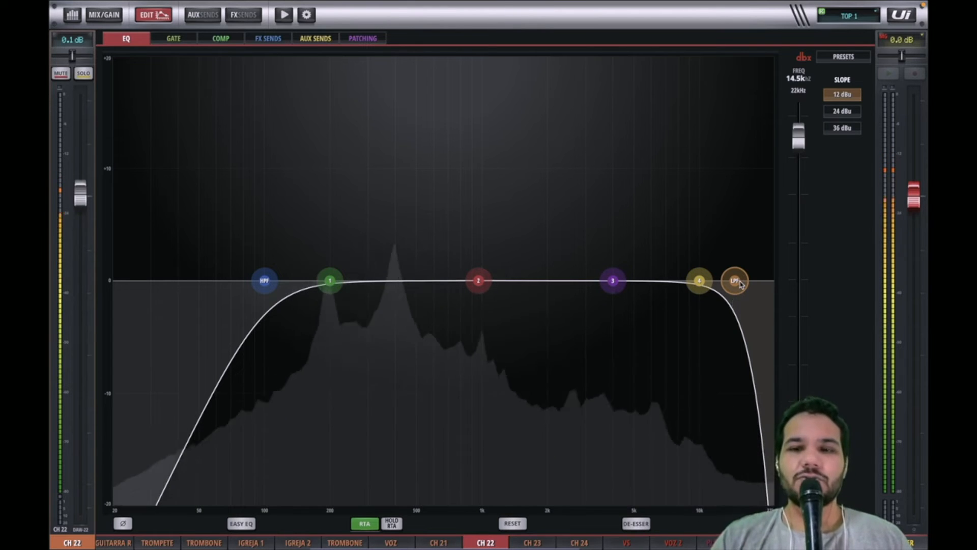
{"action": "left_click_drag", "start_coordinate": [741, 285], "coordinate": [785, 284]}
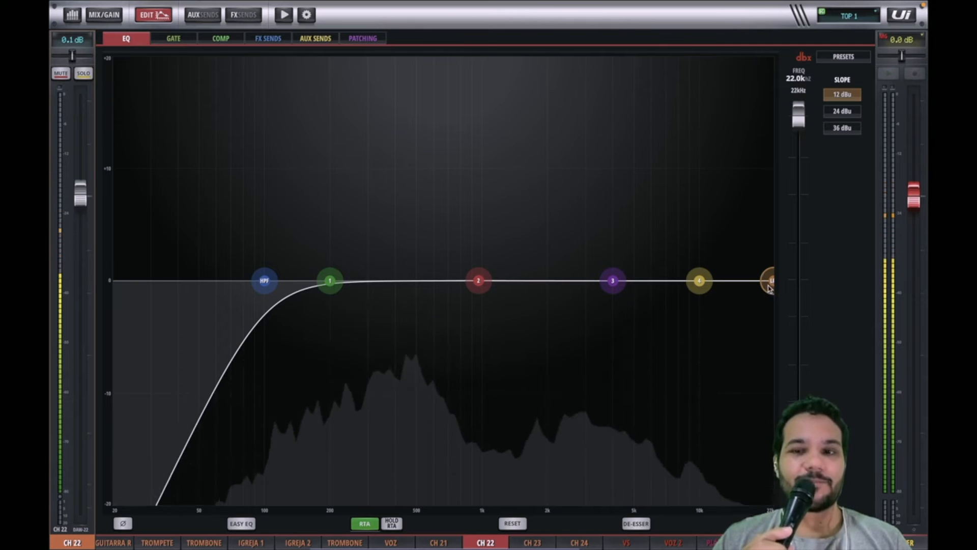
{"action": "left_click_drag", "start_coordinate": [769, 288], "coordinate": [761, 289]}
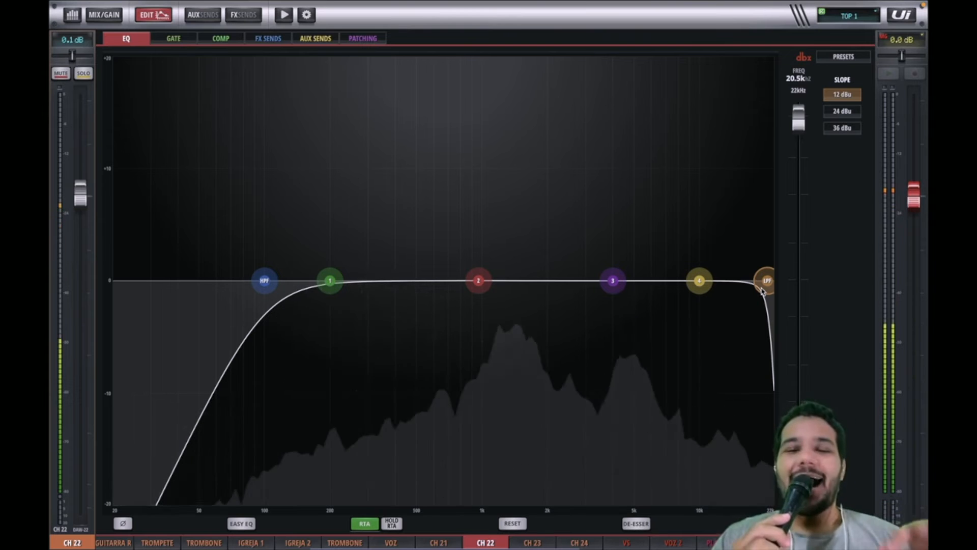
{"action": "left_click_drag", "start_coordinate": [761, 289], "coordinate": [742, 291]}
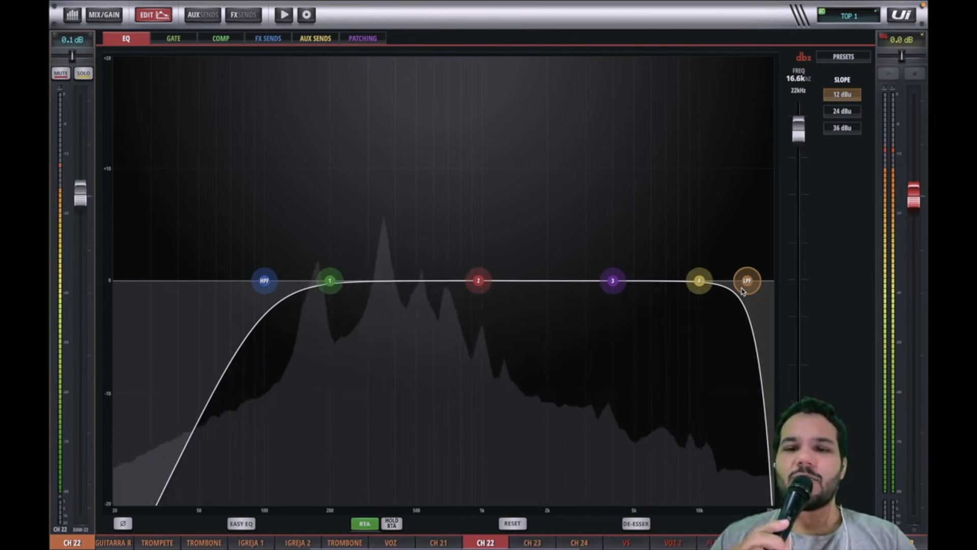
{"action": "mouse_move", "coordinate": [742, 291]}
{"action": "left_mouse_down"}
{"action": "mouse_move", "coordinate": [725, 291]}
{"action": "mouse_move", "coordinate": [741, 290]}
{"action": "left_mouse_up"}
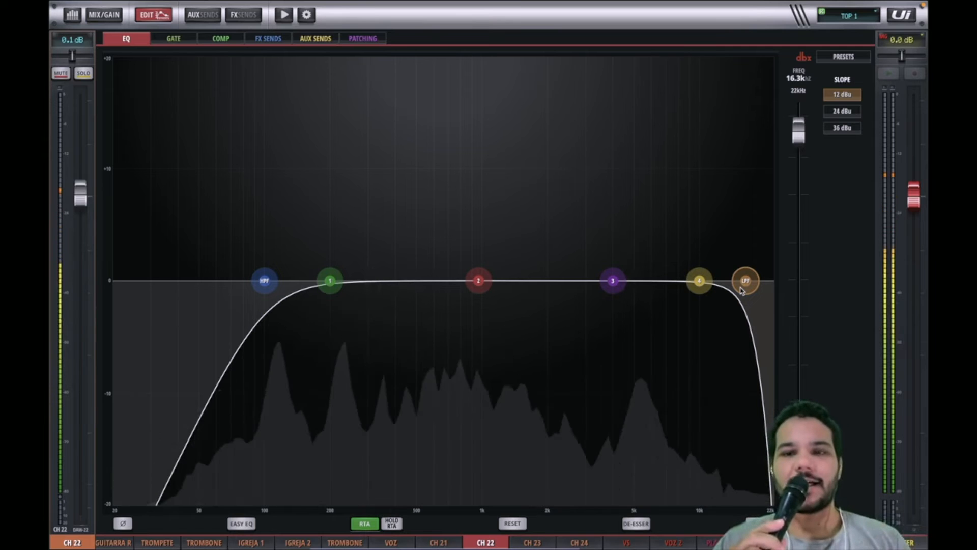
{"action": "left_click_drag", "start_coordinate": [741, 290], "coordinate": [841, 290]}
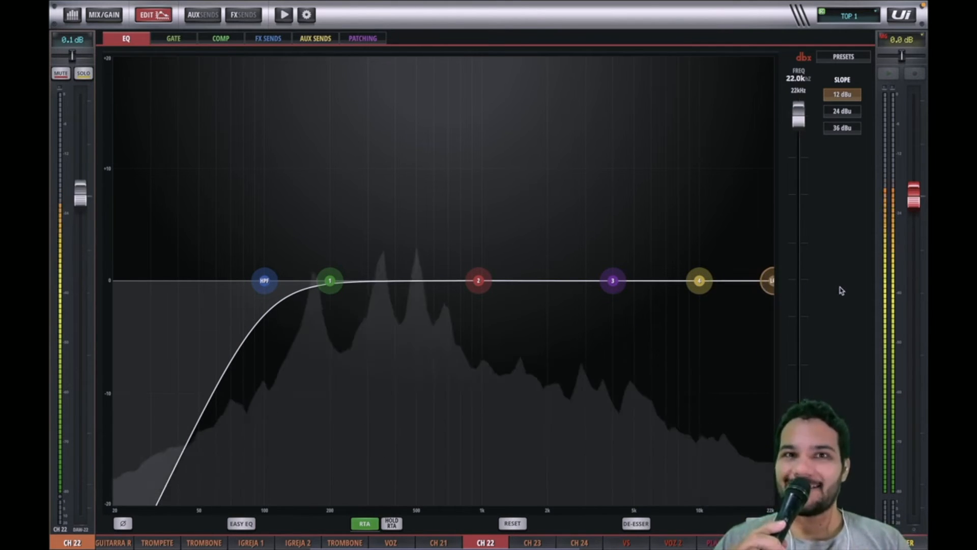
{"action": "left_click_drag", "start_coordinate": [771, 285], "coordinate": [816, 285]}
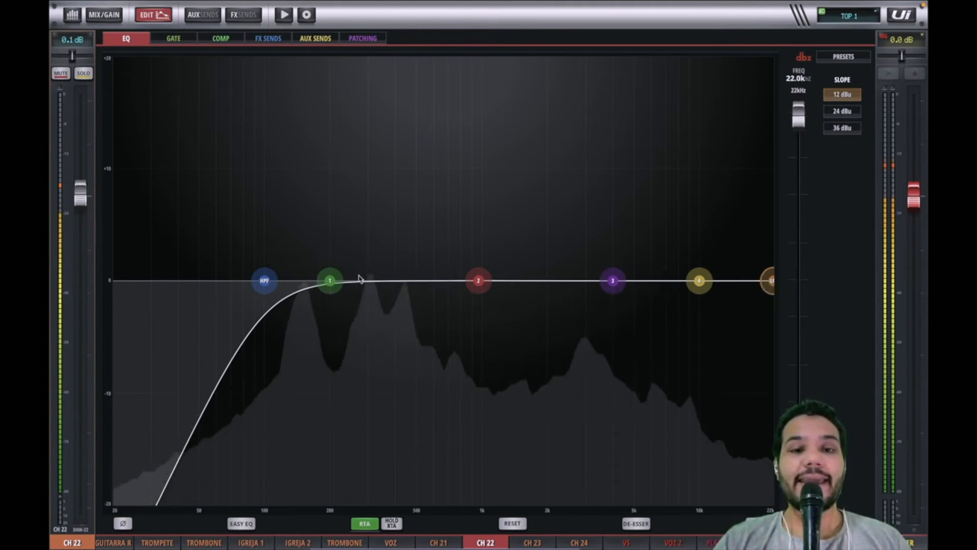
Step: Select EQ bands 1, 2 and 4 in turn, nudging band 4 to about 10.6 kHz
{"action": "left_click", "coordinate": [331, 282]}
{"action": "left_click", "coordinate": [477, 280]}
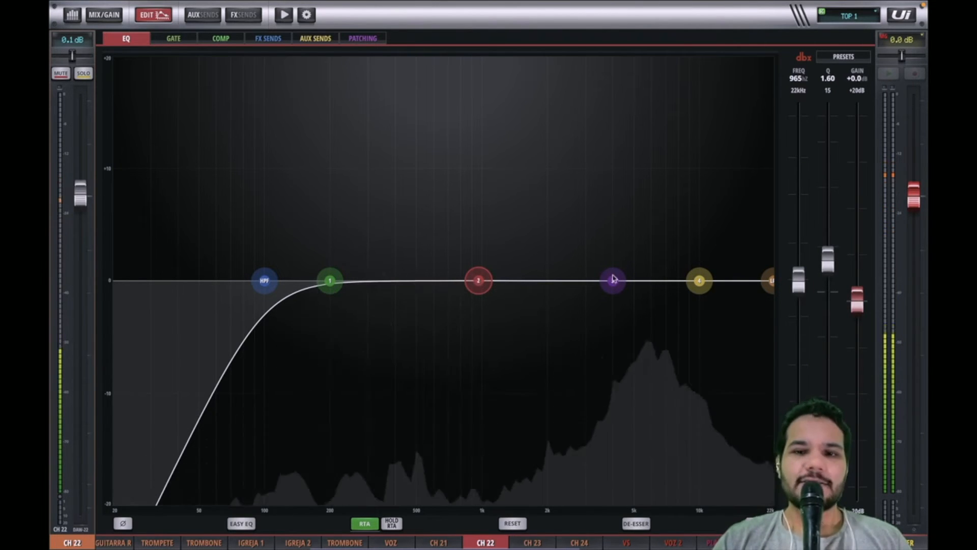
{"action": "left_click", "coordinate": [700, 280]}
{"action": "mouse_move", "coordinate": [699, 280]}
{"action": "left_mouse_down"}
{"action": "mouse_move", "coordinate": [531, 211]}
{"action": "mouse_move", "coordinate": [245, 254]}
{"action": "mouse_move", "coordinate": [226, 280]}
{"action": "mouse_move", "coordinate": [333, 281]}
{"action": "mouse_move", "coordinate": [229, 283]}
{"action": "mouse_move", "coordinate": [461, 219]}
{"action": "mouse_move", "coordinate": [635, 252]}
{"action": "mouse_move", "coordinate": [706, 286]}
{"action": "left_mouse_up"}
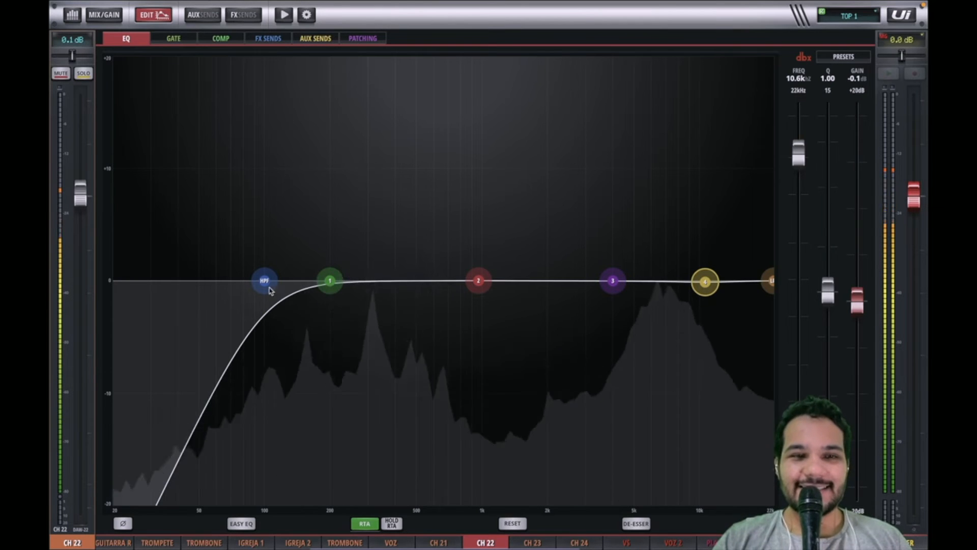
Step: Lower the high-pass filter and shift bands 1 and 2 down to about 73 Hz and 132 Hz
{"action": "left_click_drag", "start_coordinate": [264, 285], "coordinate": [155, 270]}
{"action": "left_click_drag", "start_coordinate": [331, 279], "coordinate": [236, 281]}
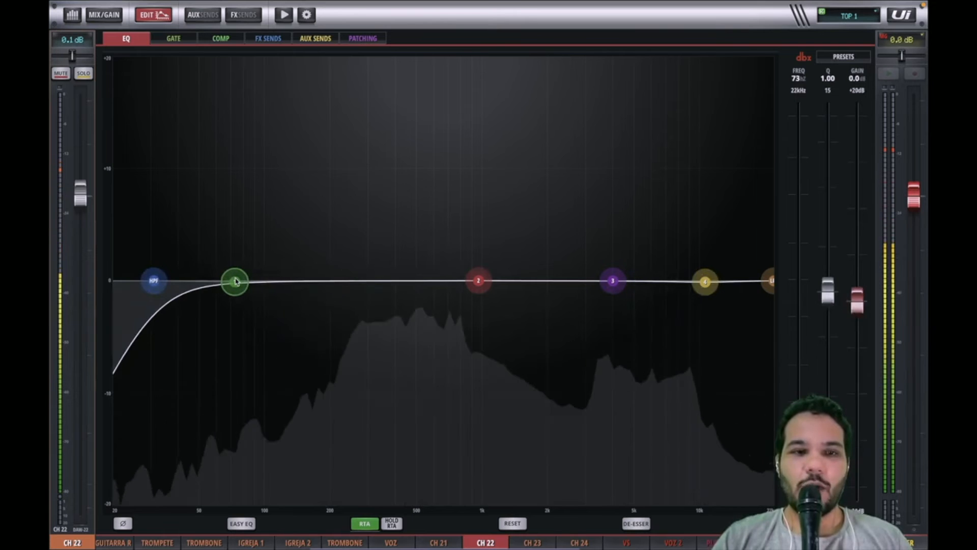
{"action": "left_click_drag", "start_coordinate": [474, 290], "coordinate": [290, 281]}
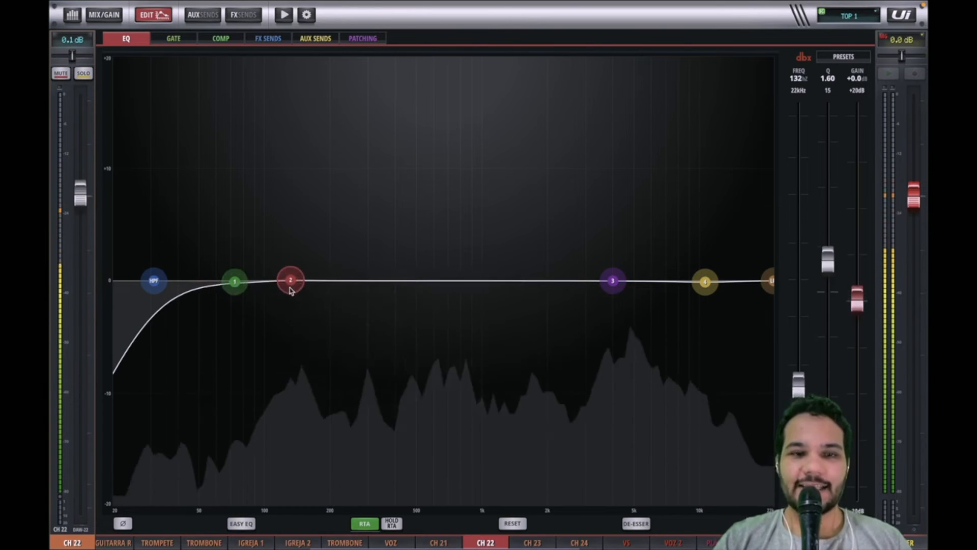
Step: Reposition band 3 to about 4.11 kHz and band 4 to about 12.0 kHz
{"action": "left_click_drag", "start_coordinate": [614, 283], "coordinate": [350, 286]}
{"action": "left_click_drag", "start_coordinate": [704, 281], "coordinate": [416, 286]}
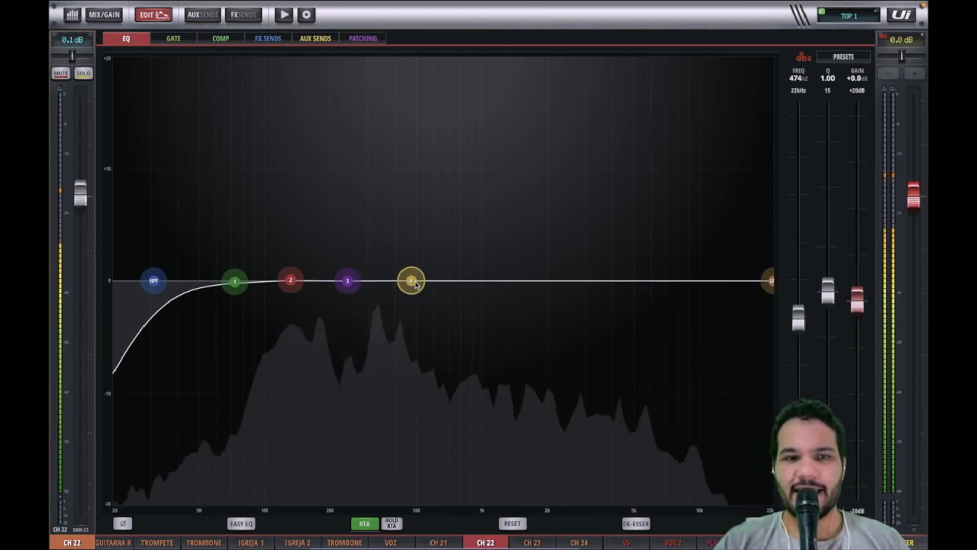
{"action": "left_click_drag", "start_coordinate": [415, 284], "coordinate": [723, 286]}
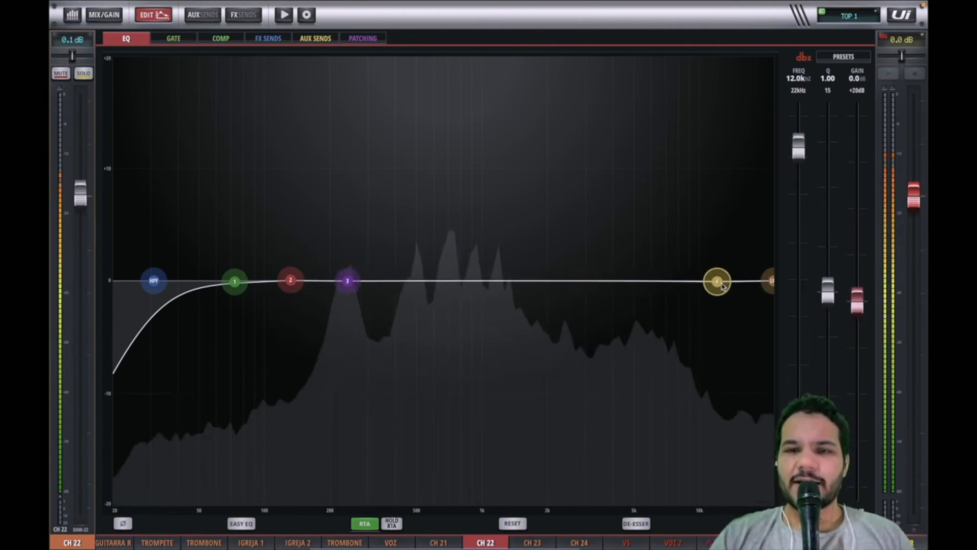
{"action": "left_click", "coordinate": [349, 285]}
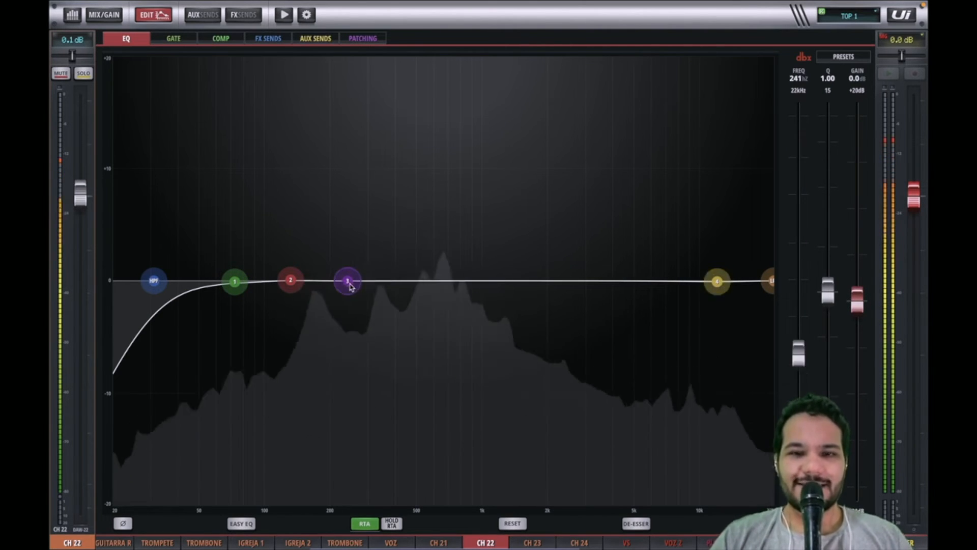
{"action": "left_click_drag", "start_coordinate": [350, 286], "coordinate": [619, 286]}
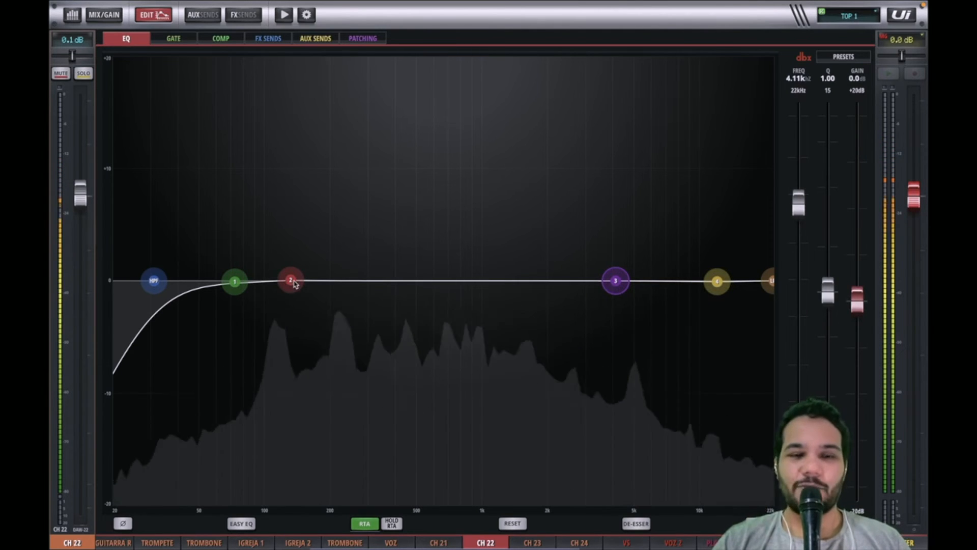
Step: Move band 2 to about 1.52 kHz and band 1 to about 543 Hz
{"action": "left_click_drag", "start_coordinate": [292, 280], "coordinate": [521, 283]}
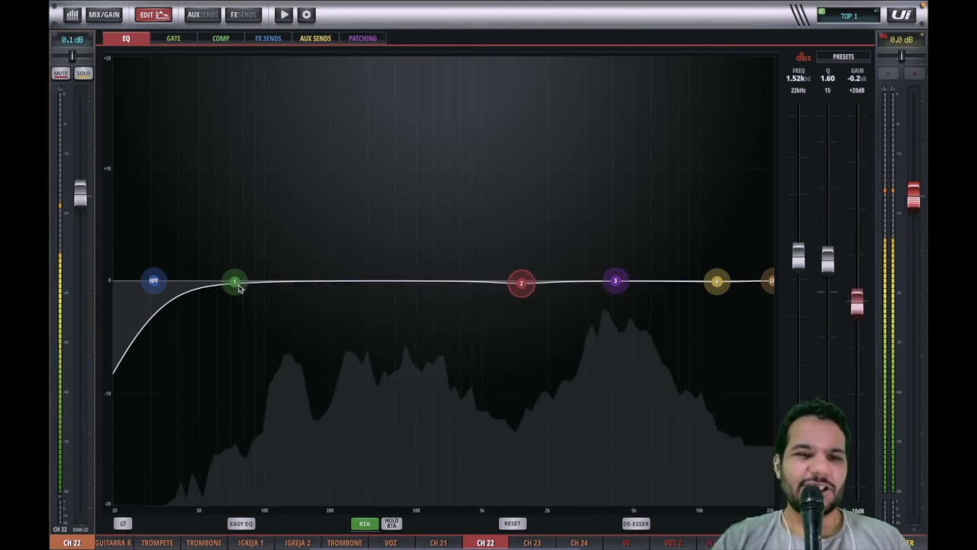
{"action": "left_click_drag", "start_coordinate": [240, 288], "coordinate": [429, 294]}
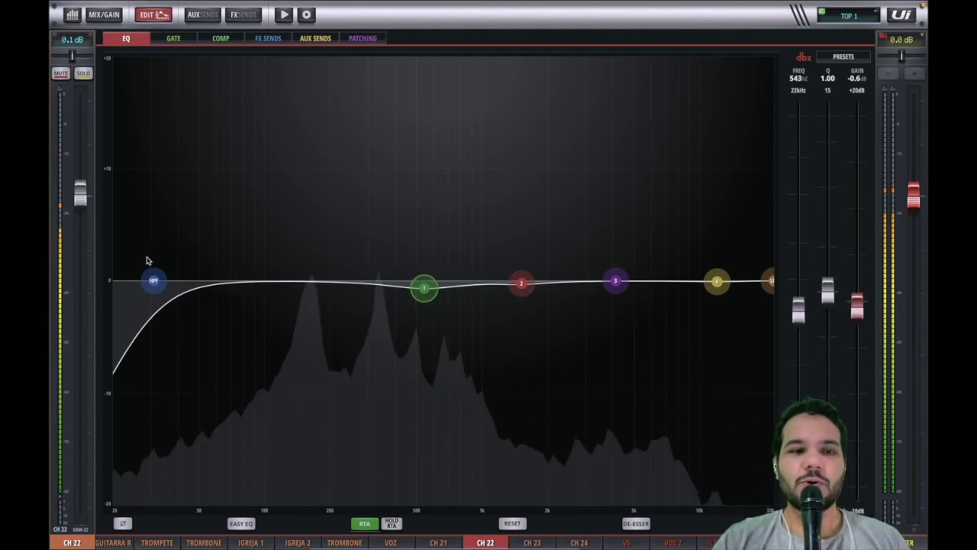
Step: Raise the high-pass filter to about 110 Hz and set its slope to 24 dB
{"action": "left_click_drag", "start_coordinate": [154, 280], "coordinate": [279, 295]}
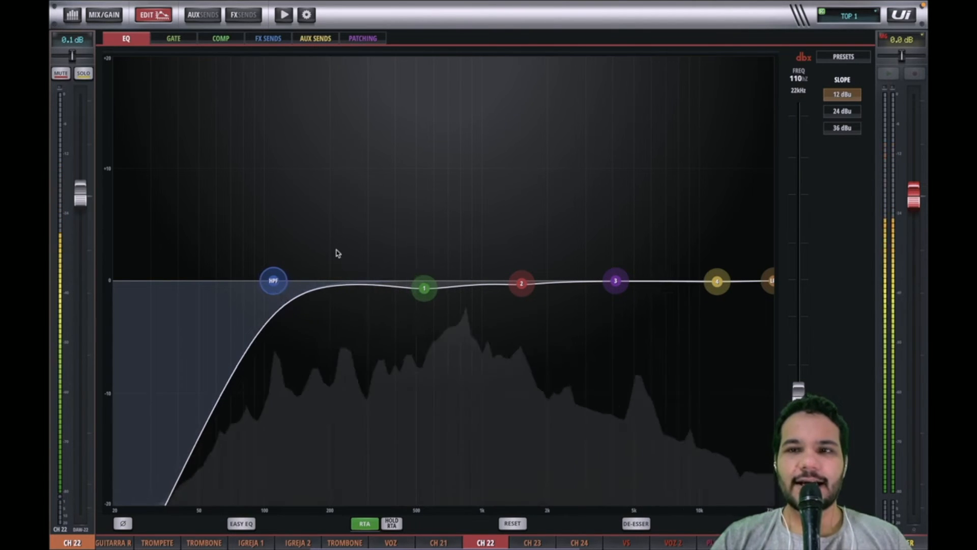
{"action": "left_click", "coordinate": [829, 113]}
Step: Boost band 1 at about 160 Hz by +1.9 dB with a Q of 1.50
{"action": "left_click_drag", "start_coordinate": [430, 291], "coordinate": [311, 264]}
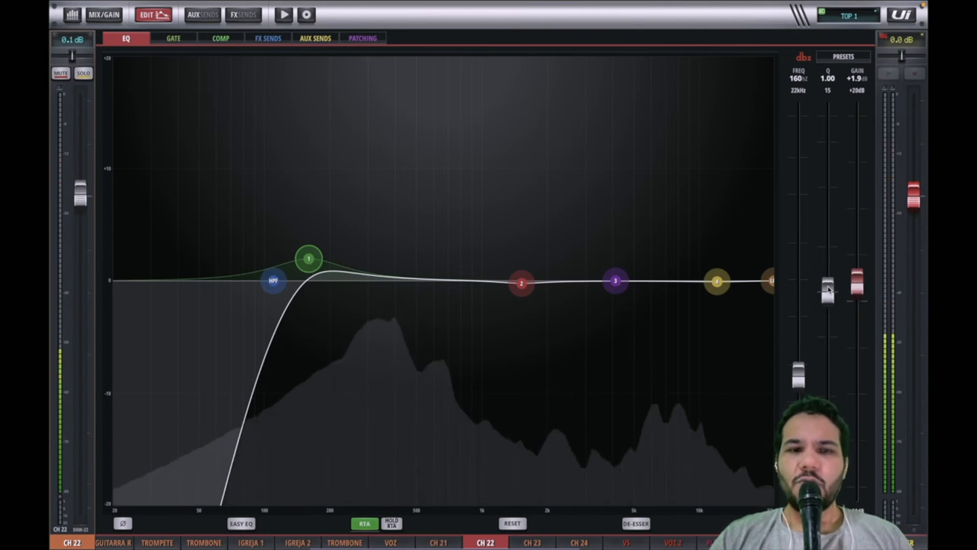
{"action": "left_click_drag", "start_coordinate": [828, 290], "coordinate": [829, 265]}
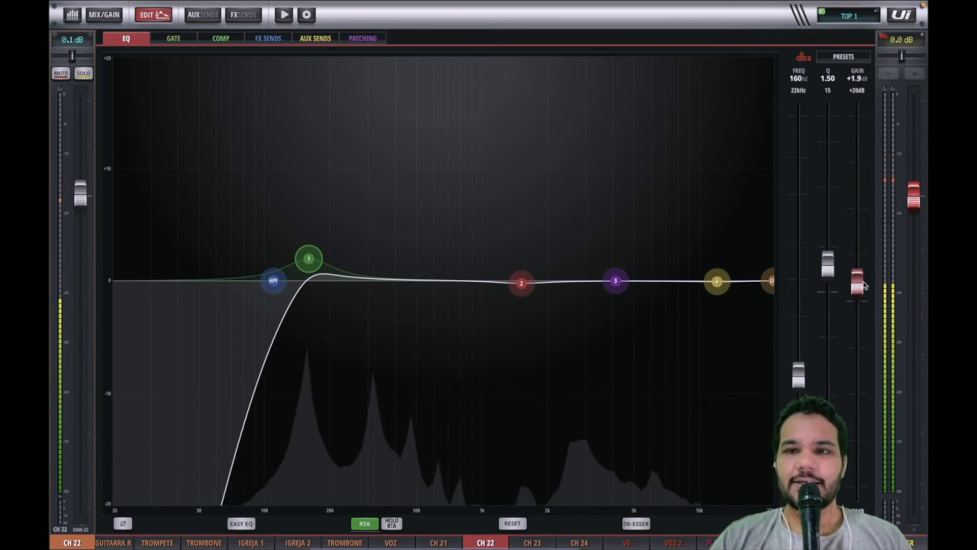
Step: Raise band 1's gain to +2.4 dB and pull band 2 down to about 718 Hz at -3.3 dB
{"action": "left_click_drag", "start_coordinate": [860, 282], "coordinate": [861, 282]}
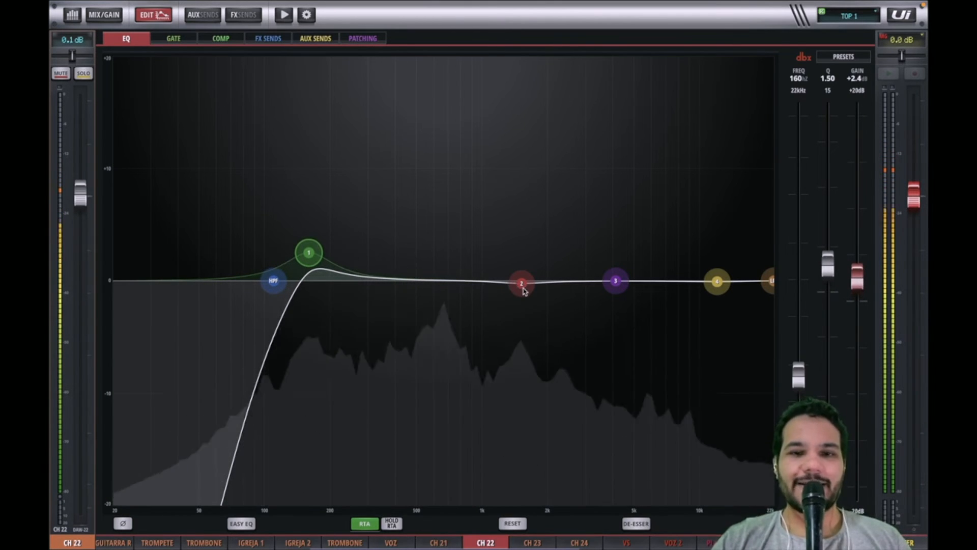
{"action": "left_click_drag", "start_coordinate": [524, 290], "coordinate": [454, 327]}
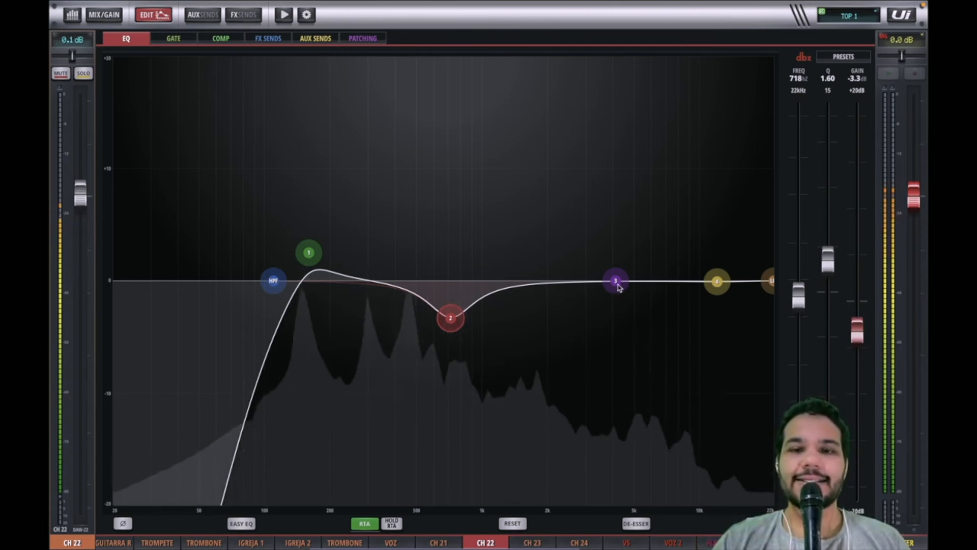
Step: Cut band 3 at about 2.95 kHz by -1.2 dB and boost band 4 at about 9.50 kHz by +2.1 dB
{"action": "left_click_drag", "start_coordinate": [619, 288], "coordinate": [586, 303]}
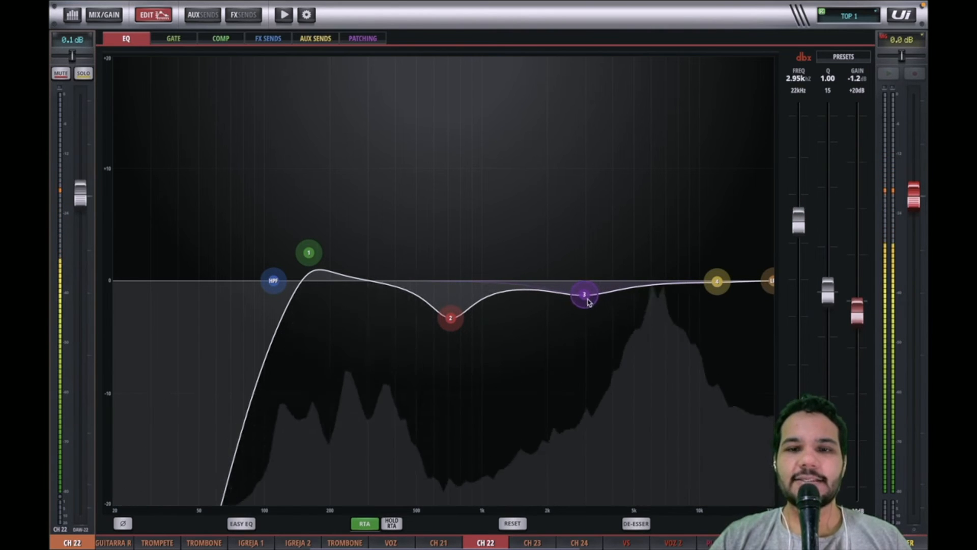
{"action": "left_click", "coordinate": [709, 285]}
{"action": "left_click_drag", "start_coordinate": [709, 285], "coordinate": [685, 261]}
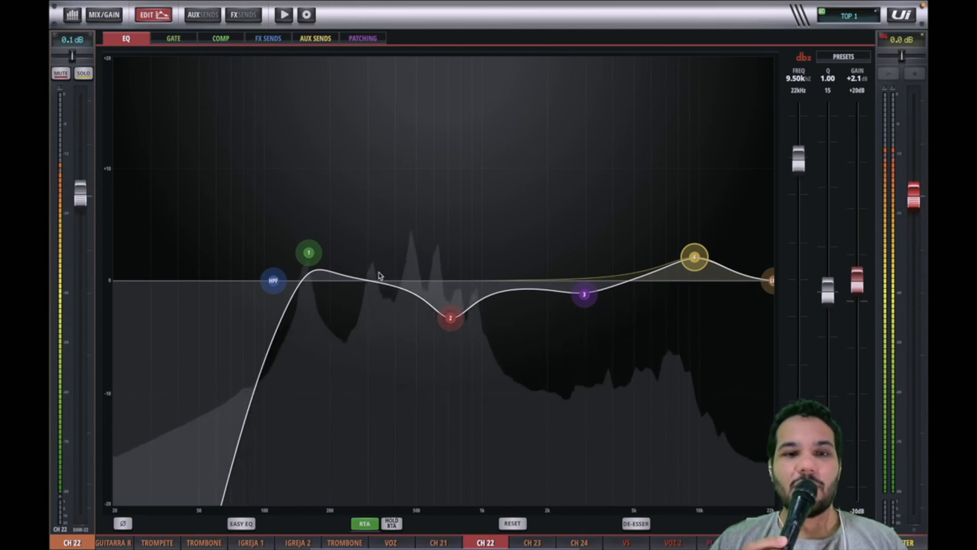
Step: Move band 2's cut to about 586 Hz at -4.0 dB
{"action": "left_click", "coordinate": [462, 322]}
{"action": "left_click_drag", "start_coordinate": [460, 326], "coordinate": [431, 328]}
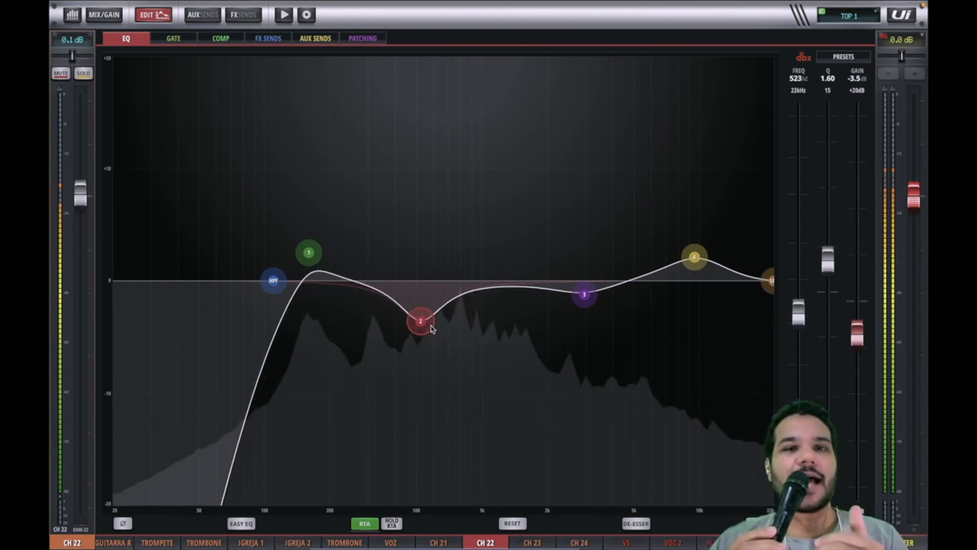
{"action": "mouse_move", "coordinate": [431, 328]}
{"action": "left_mouse_down"}
{"action": "mouse_move", "coordinate": [448, 332]}
{"action": "mouse_move", "coordinate": [437, 332]}
{"action": "left_mouse_up"}
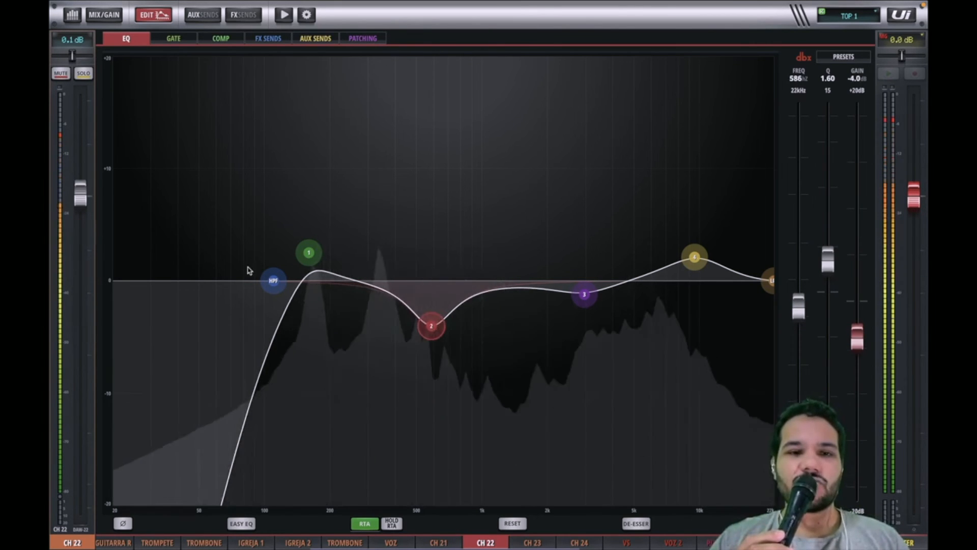
Step: Retune band 1 to about 207 Hz with a Q of 1.10
{"action": "left_click", "coordinate": [268, 286]}
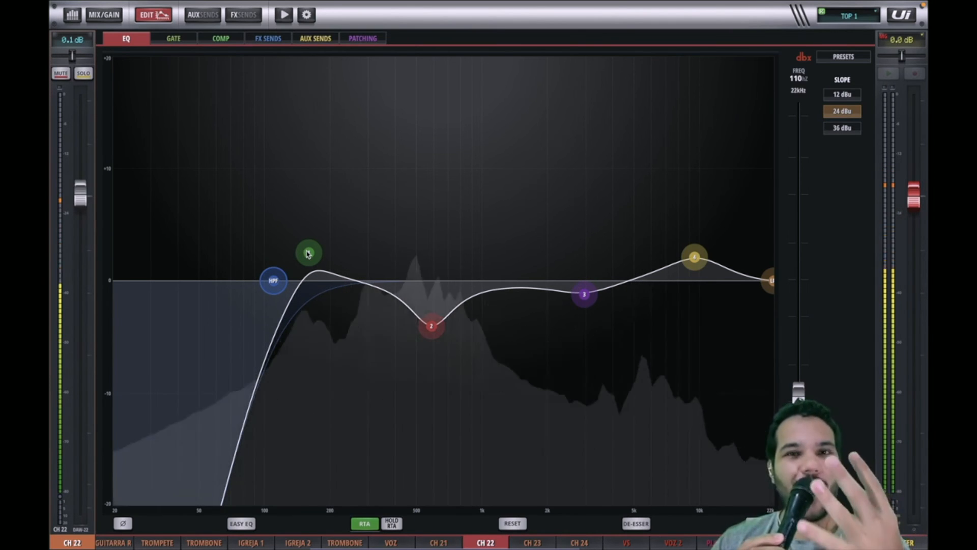
{"action": "left_click", "coordinate": [308, 252]}
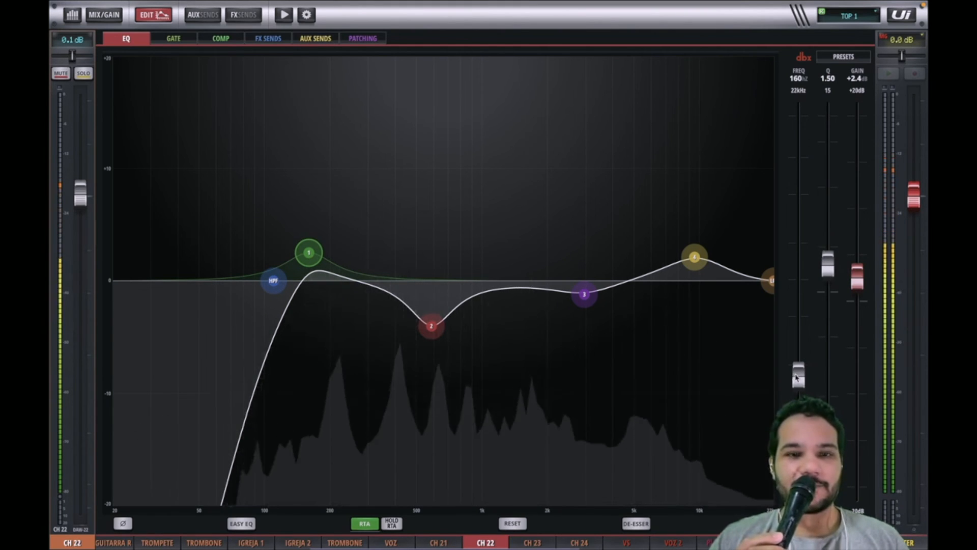
{"action": "left_click_drag", "start_coordinate": [798, 375], "coordinate": [779, 370]}
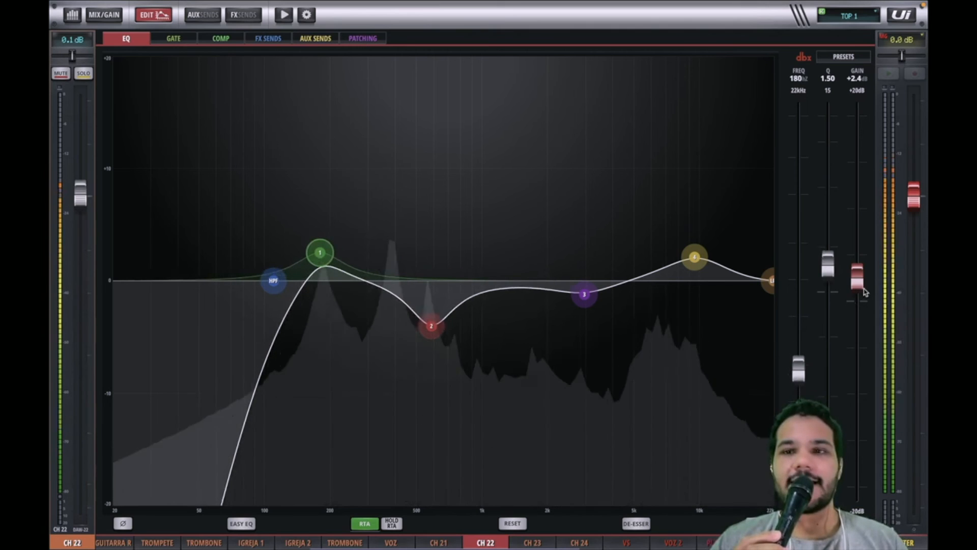
{"action": "left_click_drag", "start_coordinate": [829, 269], "coordinate": [828, 289]}
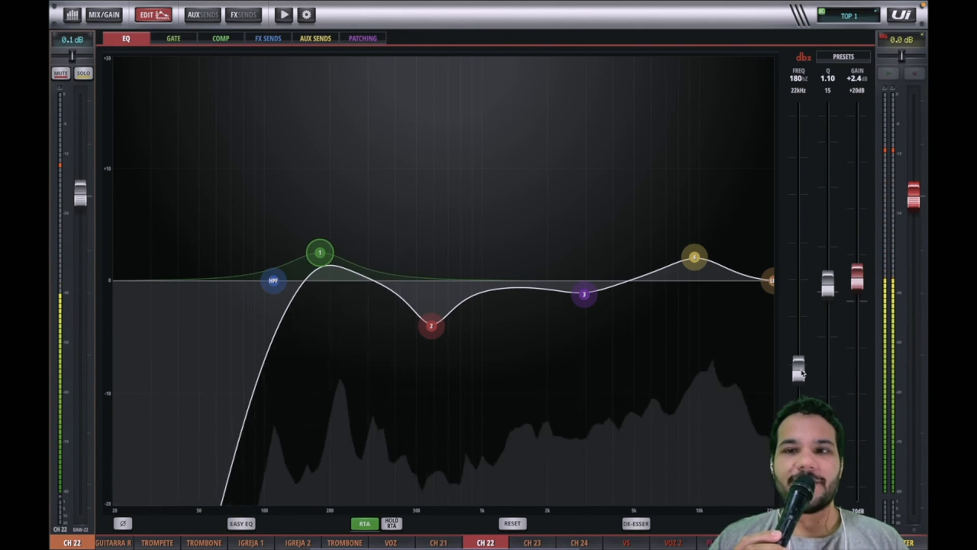
{"action": "left_click_drag", "start_coordinate": [802, 373], "coordinate": [802, 365]}
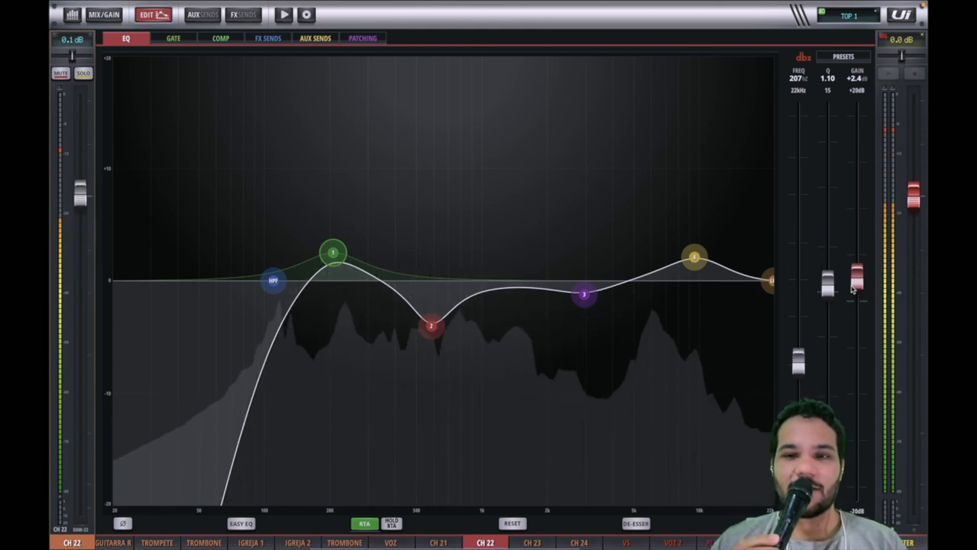
Step: Widen band 4 to a Q of 0.20 at about +3.1 dB and shift it to about 17.1 kHz
{"action": "left_click_drag", "start_coordinate": [694, 256], "coordinate": [696, 248]}
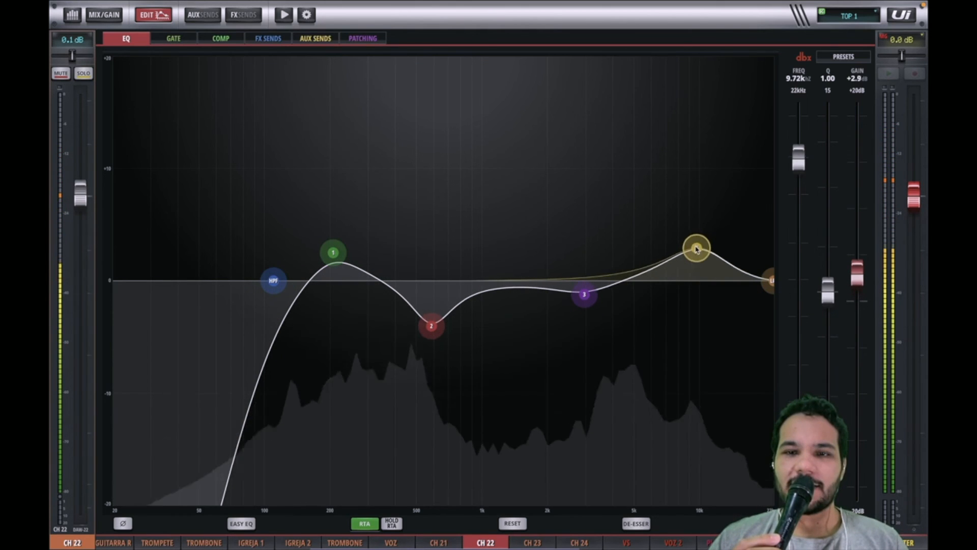
{"action": "left_click_drag", "start_coordinate": [827, 292], "coordinate": [831, 396]}
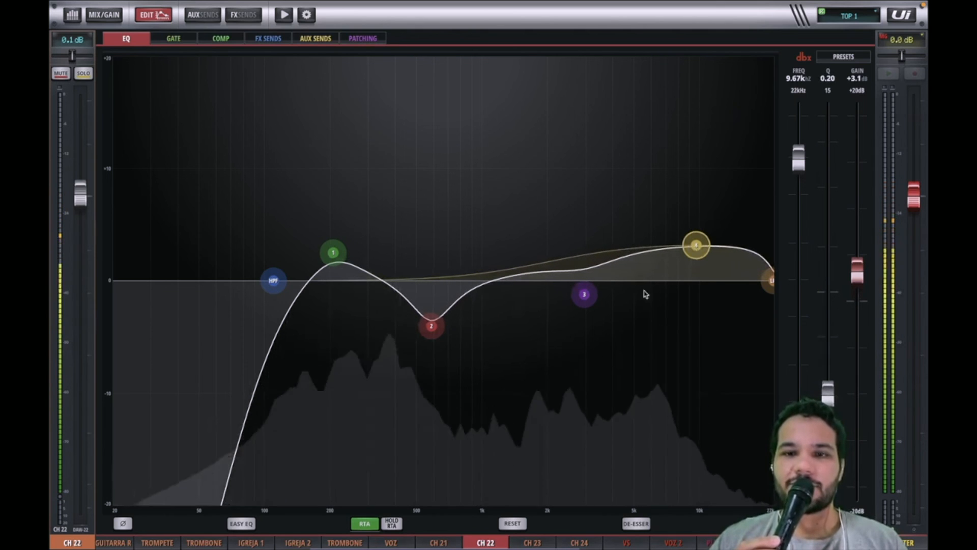
{"action": "left_click_drag", "start_coordinate": [696, 247], "coordinate": [744, 247]}
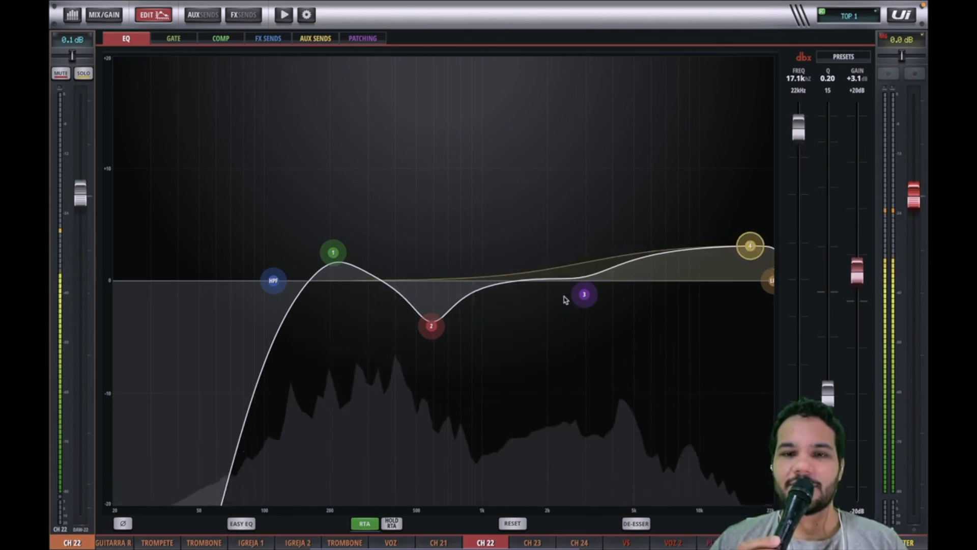
Step: Move band 3 to about 2.27 kHz with a gain of +0.2 dB
{"action": "left_click_drag", "start_coordinate": [584, 294], "coordinate": [559, 279]}
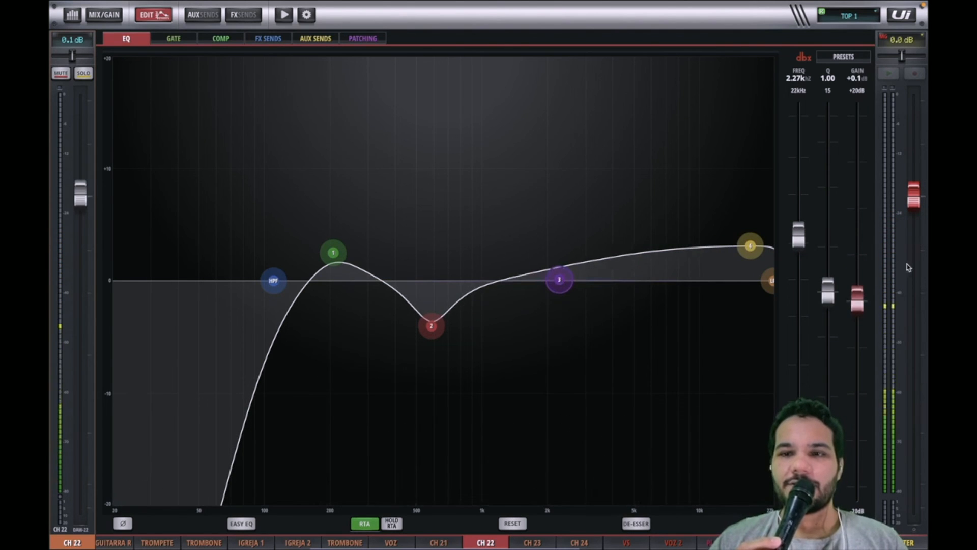
{"action": "left_click_drag", "start_coordinate": [865, 306], "coordinate": [865, 304]}
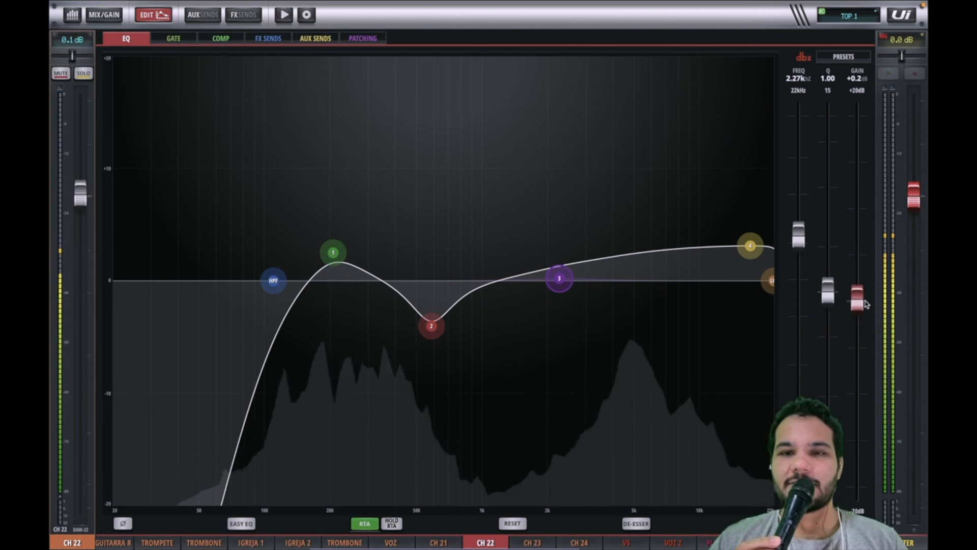
Step: Reset the EQ, then boost band 4 as a broad high lift at about 20.5 kHz, Q 0.28, +2.6 dB
{"action": "left_click", "coordinate": [522, 523]}
{"action": "left_click_drag", "start_coordinate": [700, 281], "coordinate": [719, 235]}
{"action": "left_click_drag", "start_coordinate": [830, 296], "coordinate": [829, 374]}
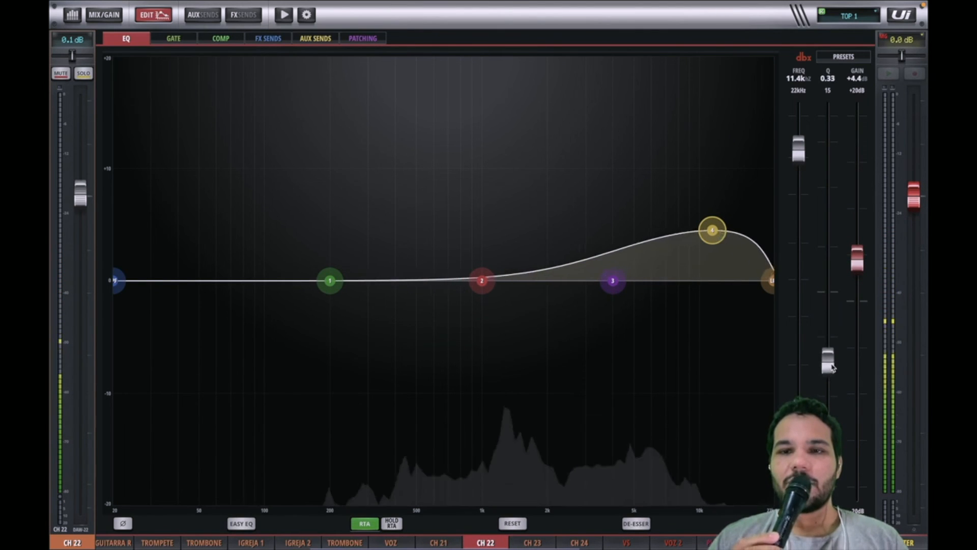
{"action": "left_click_drag", "start_coordinate": [725, 238], "coordinate": [783, 245]}
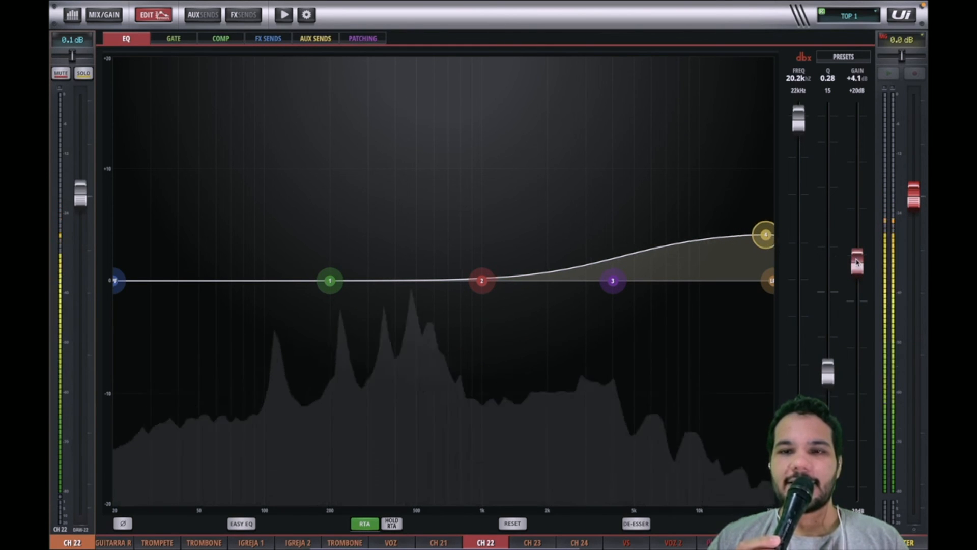
{"action": "left_click_drag", "start_coordinate": [847, 261], "coordinate": [865, 288]}
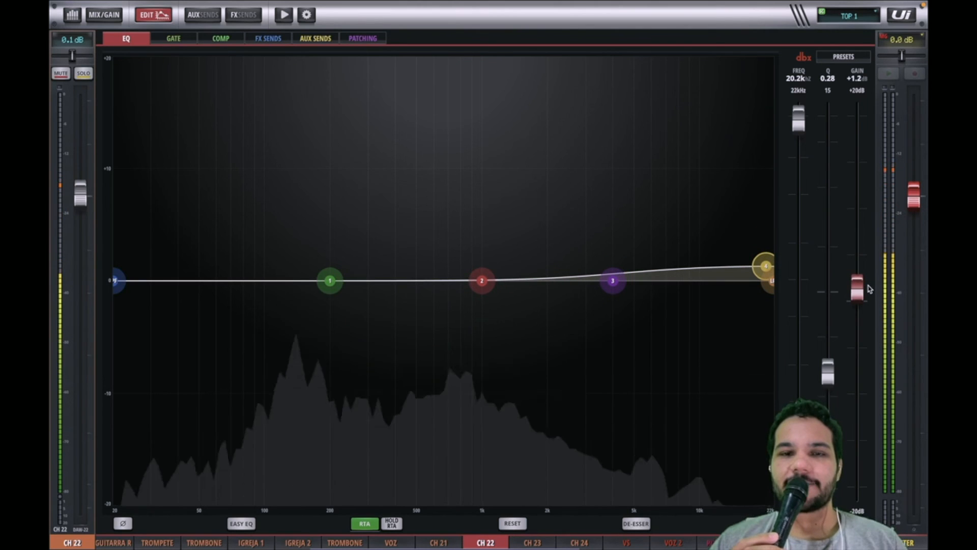
{"action": "left_click_drag", "start_coordinate": [777, 270], "coordinate": [777, 254]}
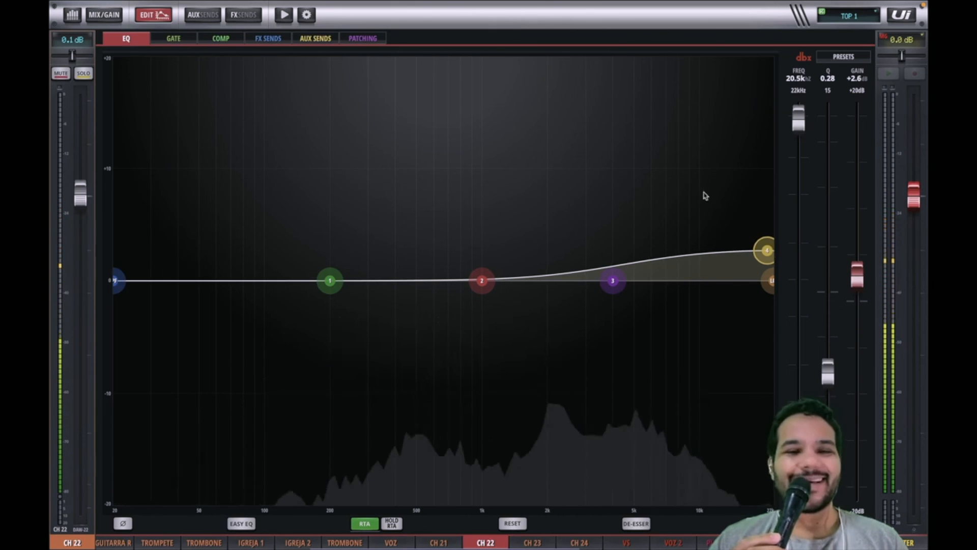
Step: Set band 1 to about 32 Hz with a Q of 0.32 and a gain of -0.9 dB
{"action": "left_click", "coordinate": [326, 291]}
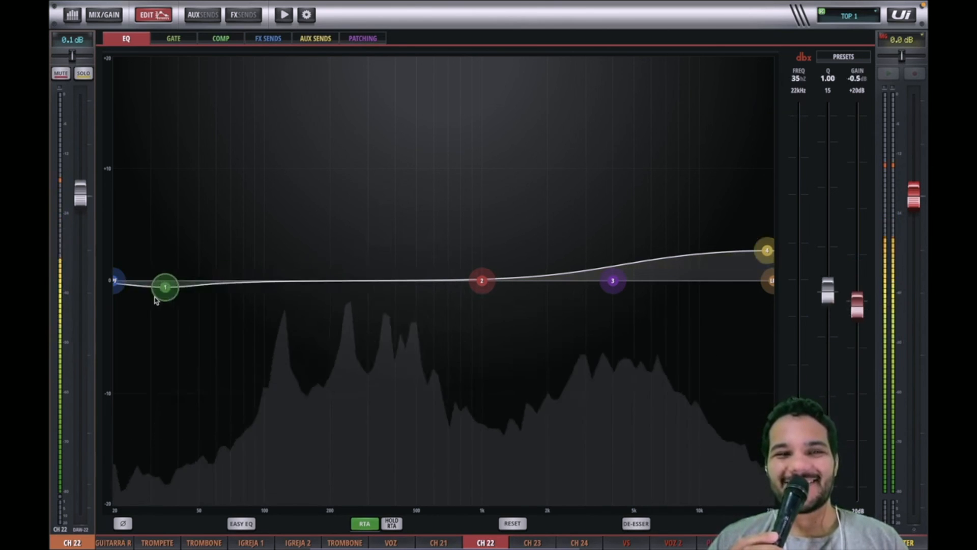
{"action": "left_click_drag", "start_coordinate": [155, 299], "coordinate": [147, 259]}
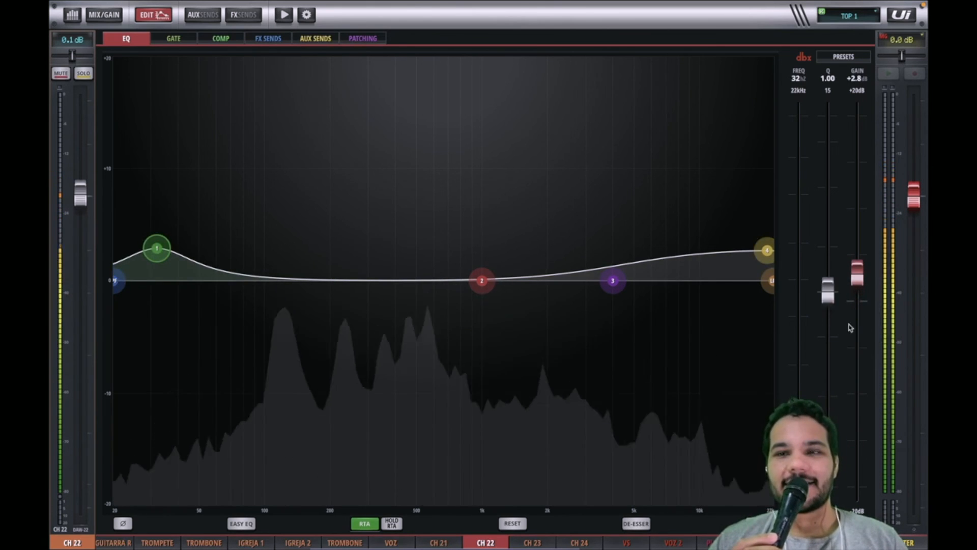
{"action": "left_click_drag", "start_coordinate": [828, 301], "coordinate": [830, 333]}
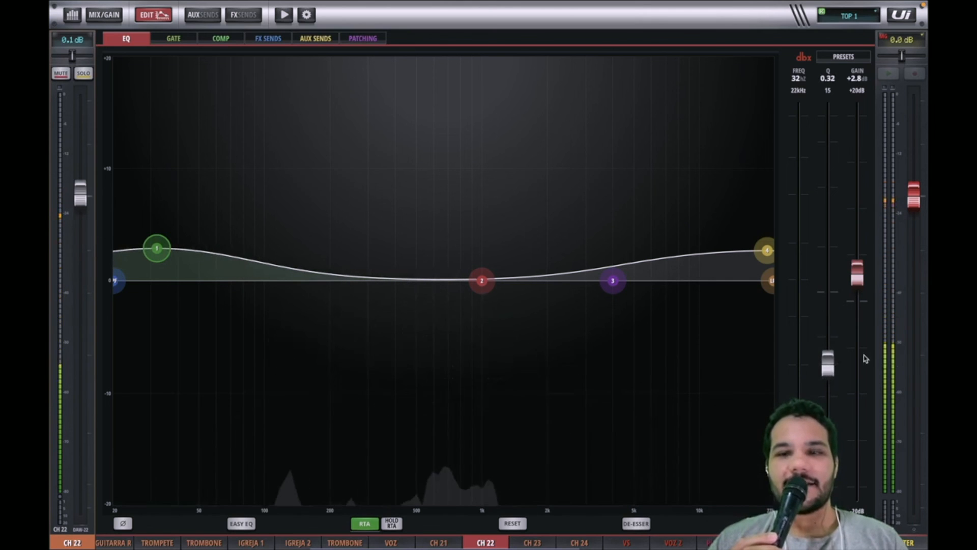
{"action": "left_click_drag", "start_coordinate": [863, 281], "coordinate": [860, 306]}
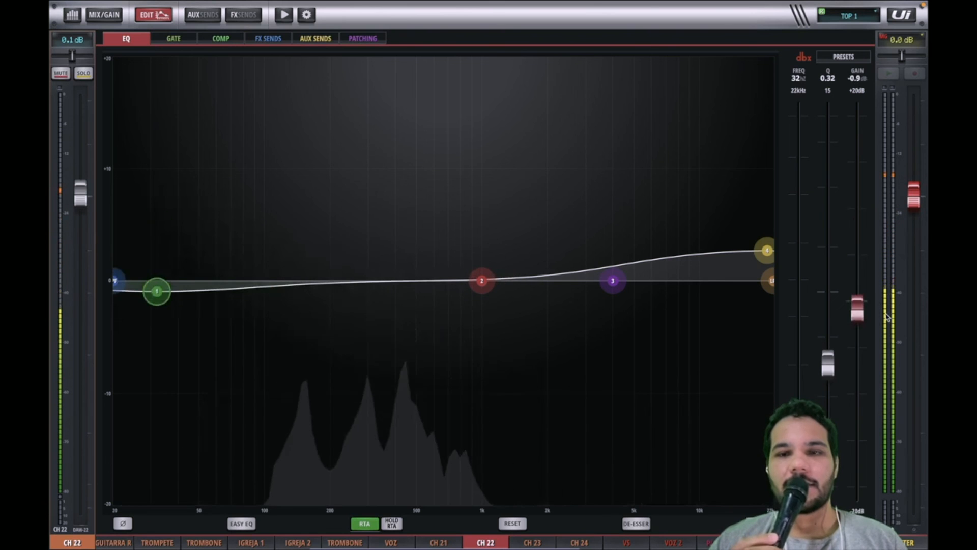
Step: Flatten band 4 at about 1.96 kHz and 0.0 dB, then open the channel's Gate section
{"action": "left_click", "coordinate": [766, 249]}
{"action": "left_click_drag", "start_coordinate": [766, 250], "coordinate": [542, 282]}
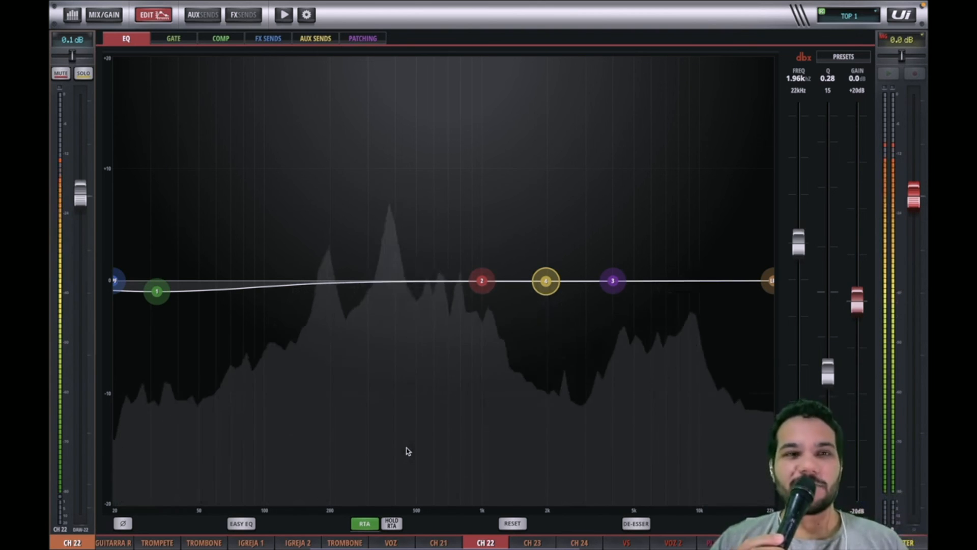
{"action": "left_click", "coordinate": [176, 39]}
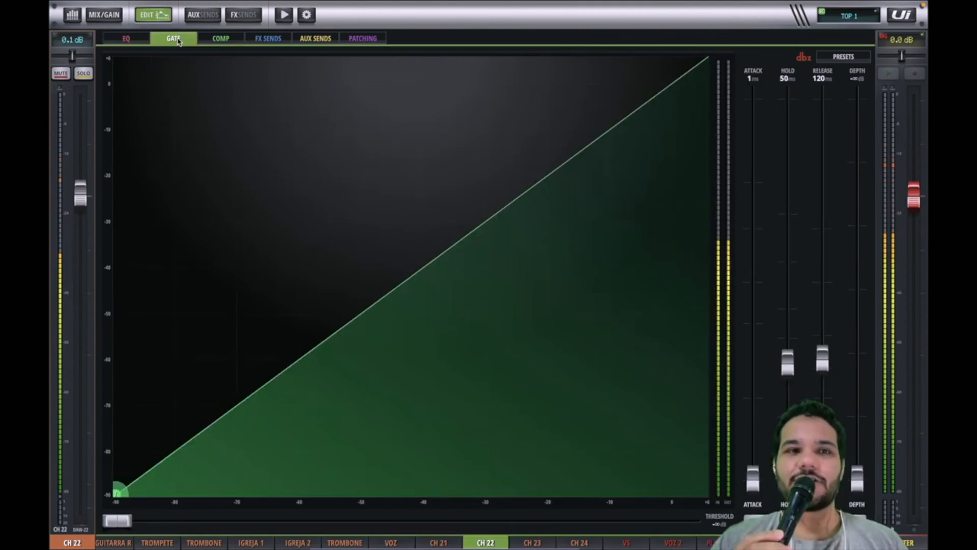